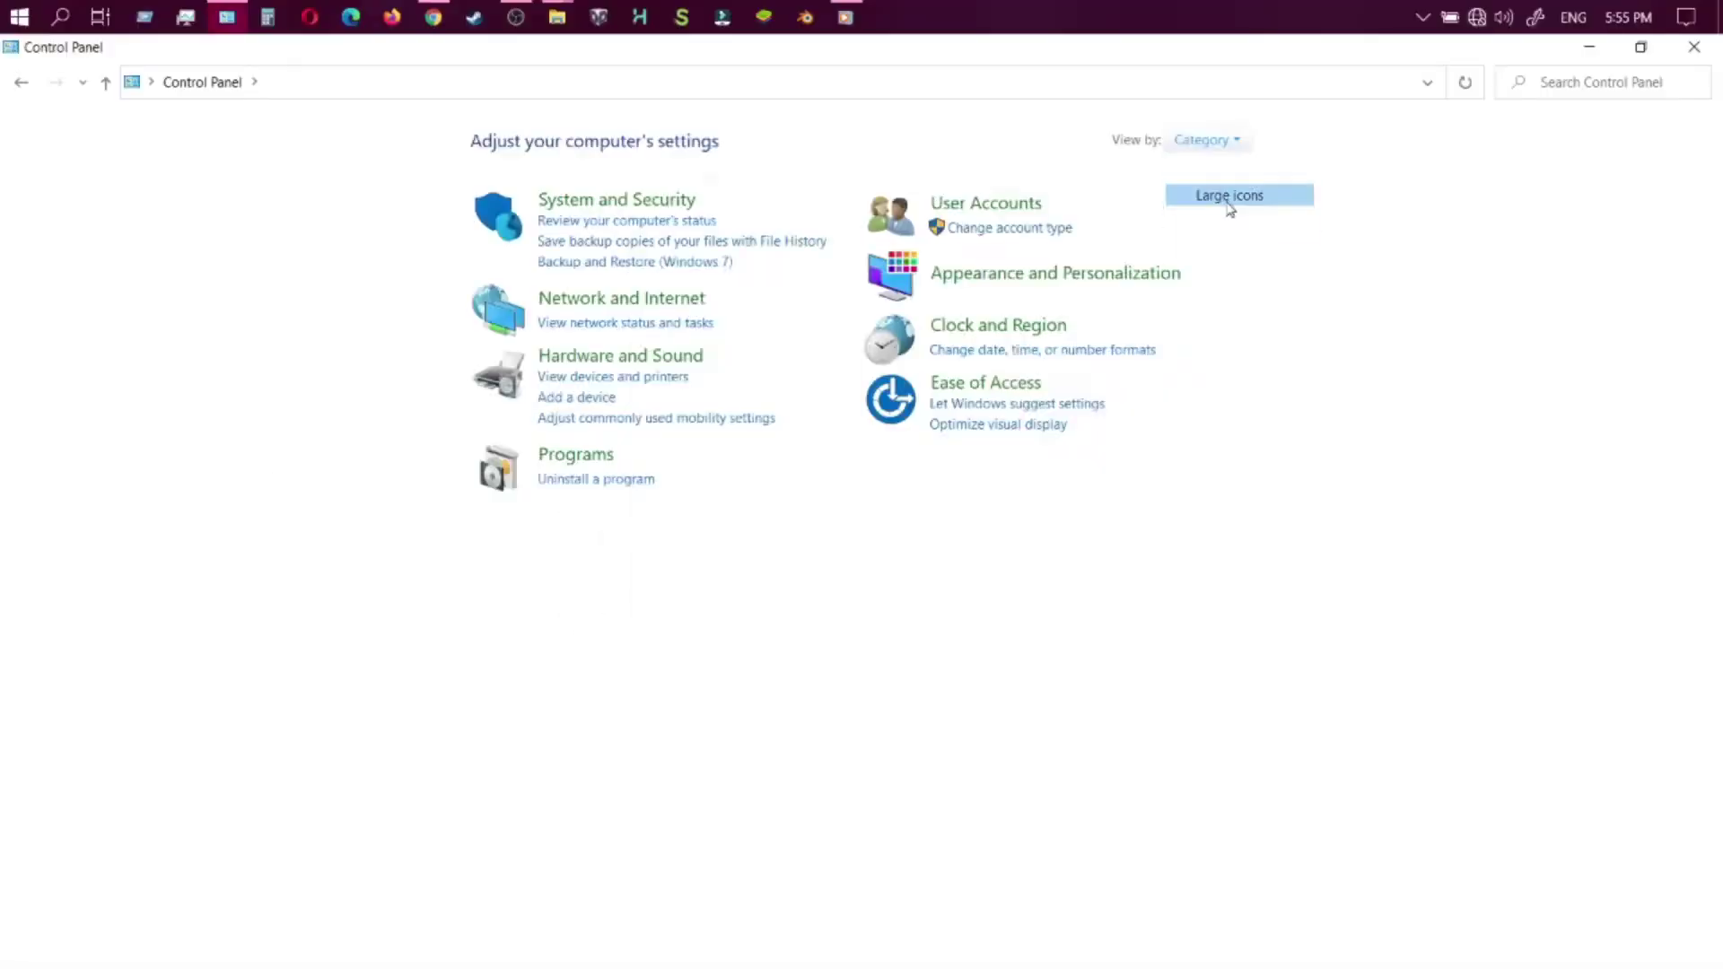
- Show Control Panel as large icons and place a restored Fonts window beside the brushes folder
left_click(1113, 862)
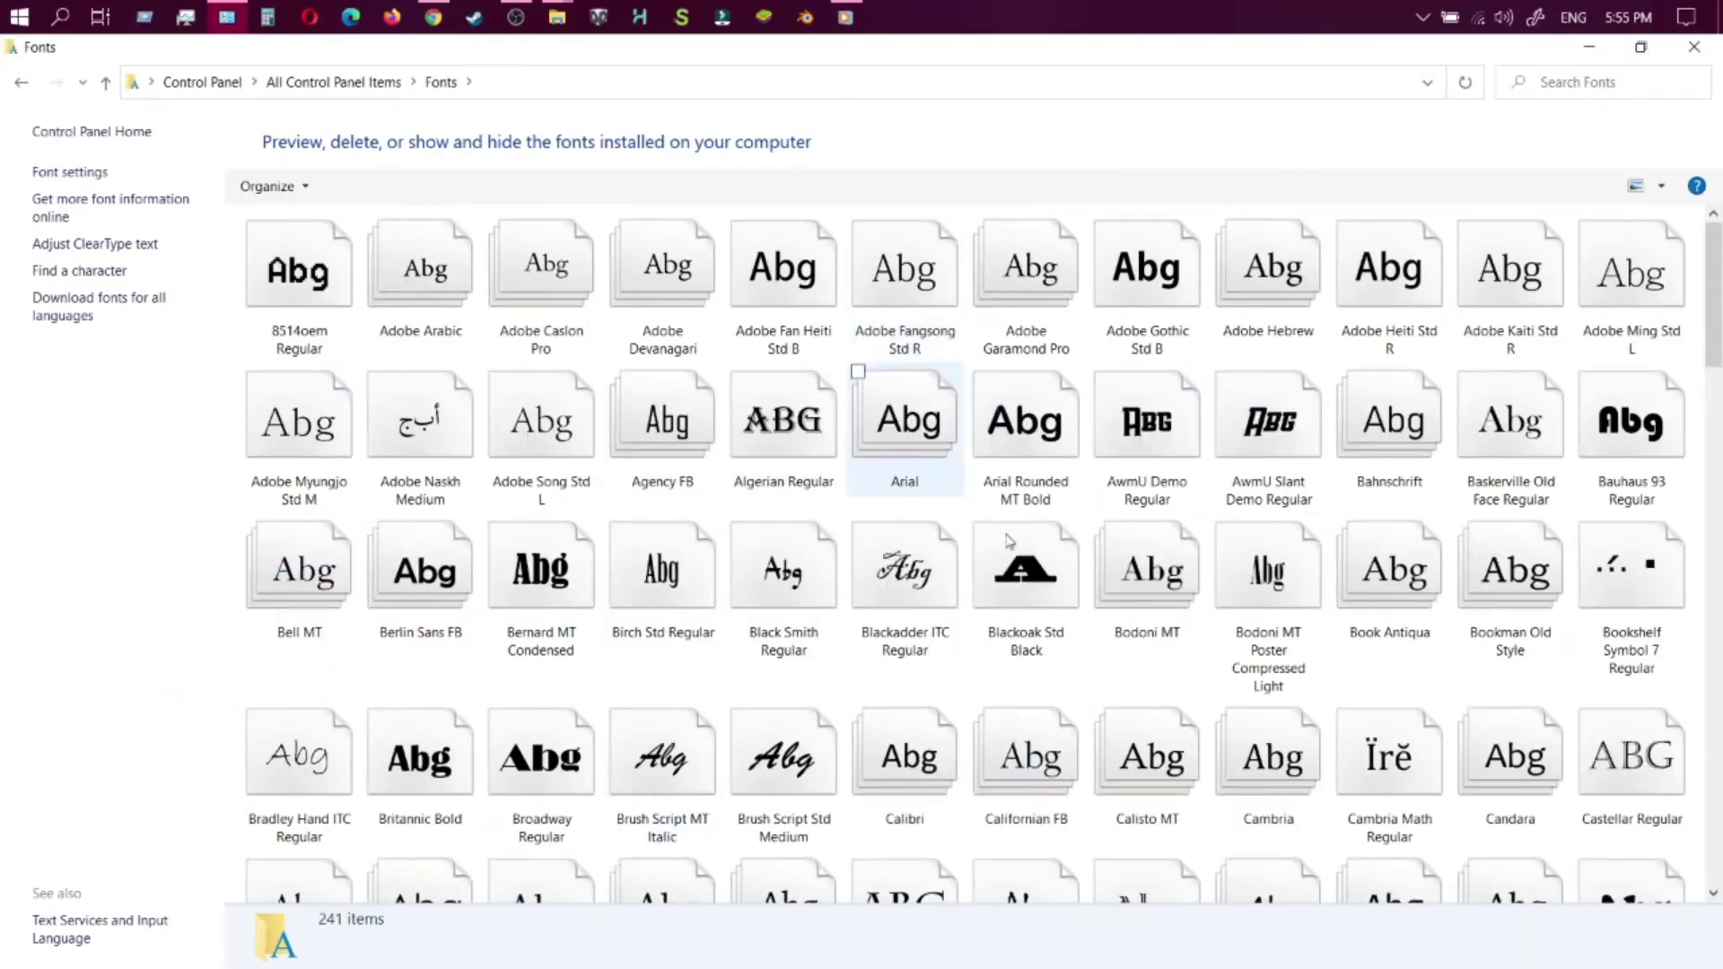
left_click(1589, 49)
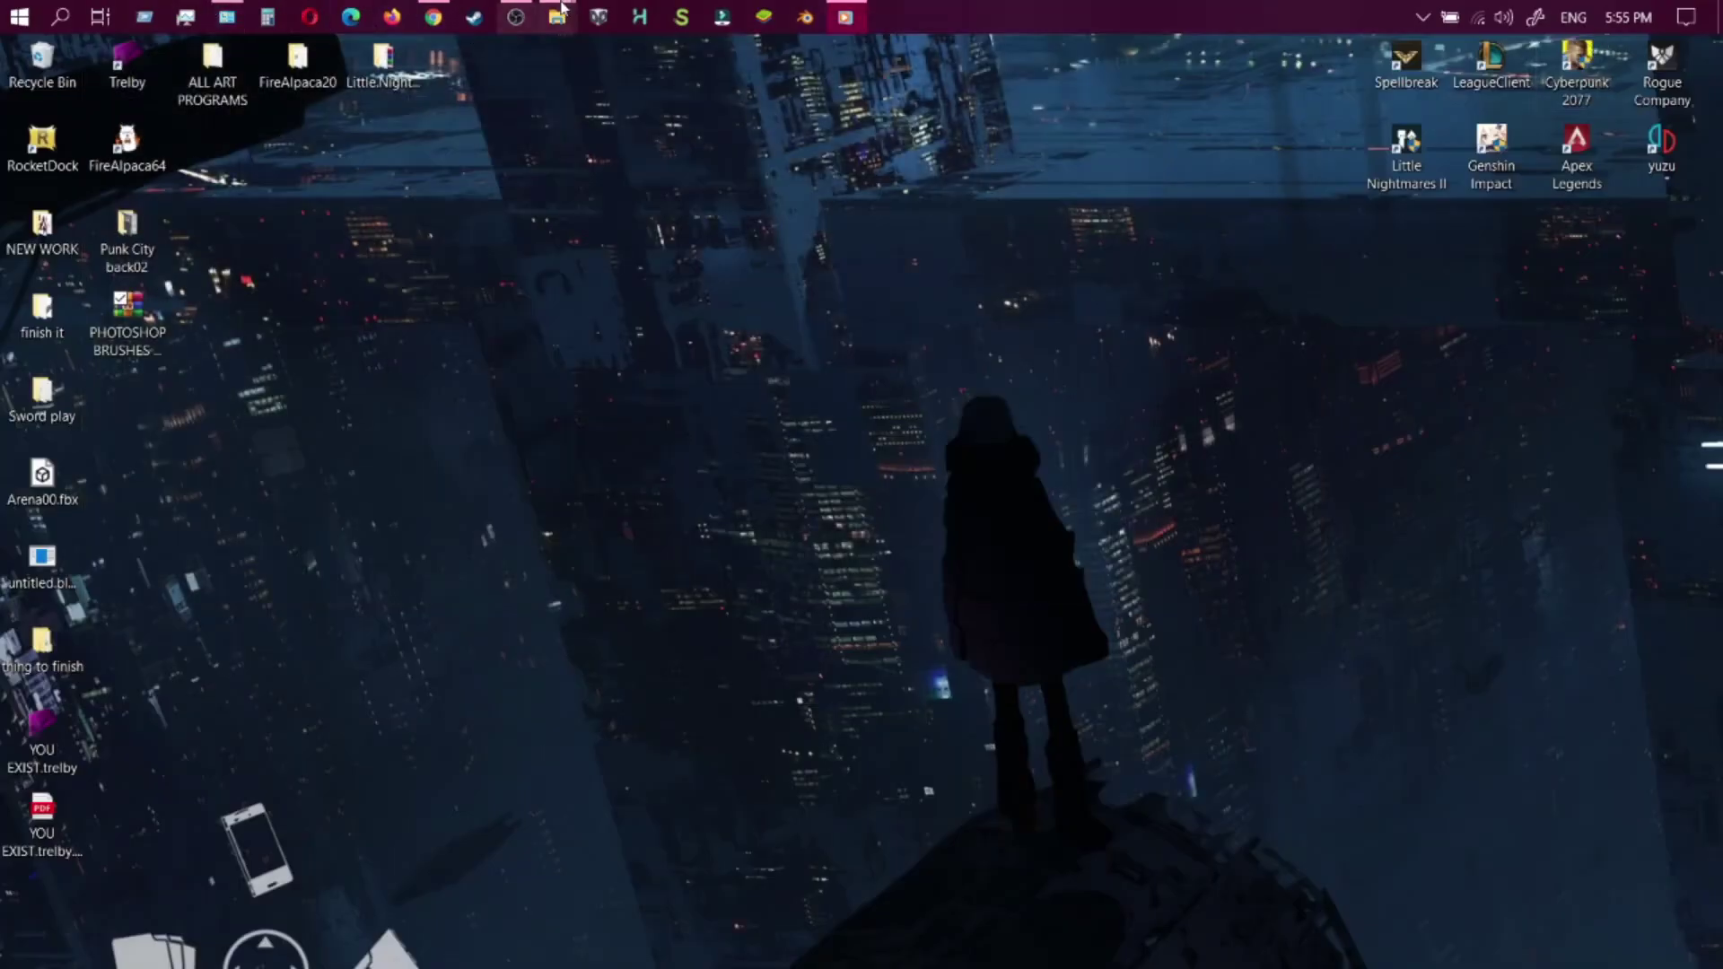
left_click(575, 40)
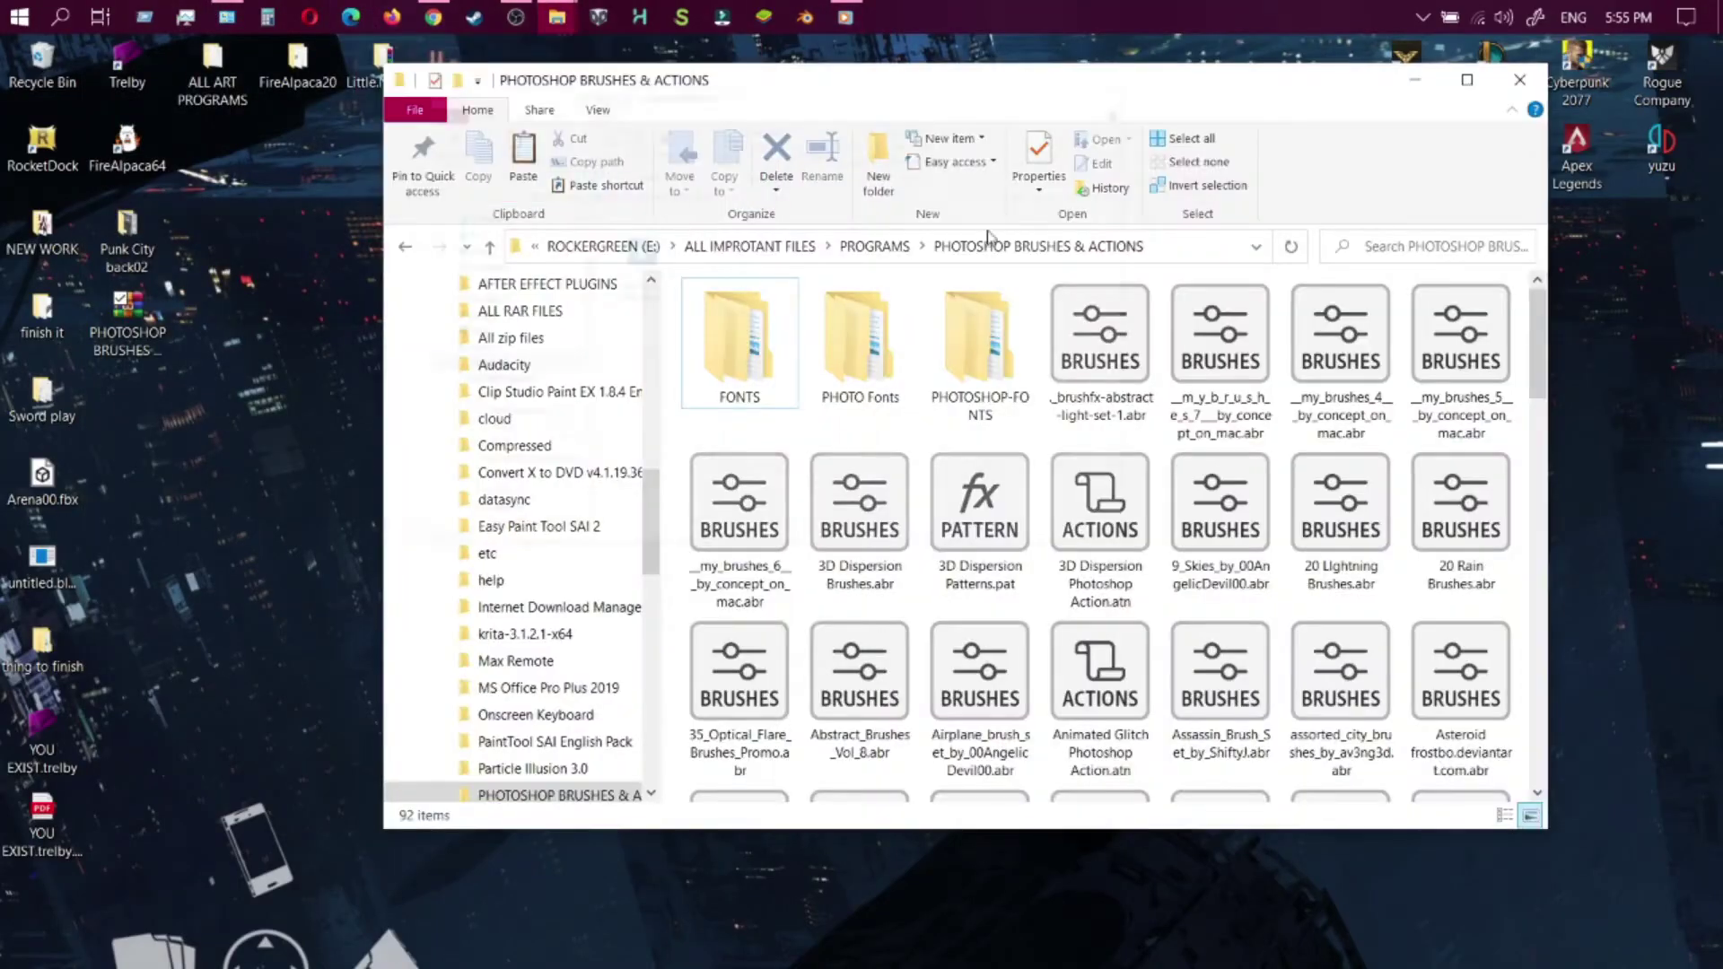
mouse_move(567, 27)
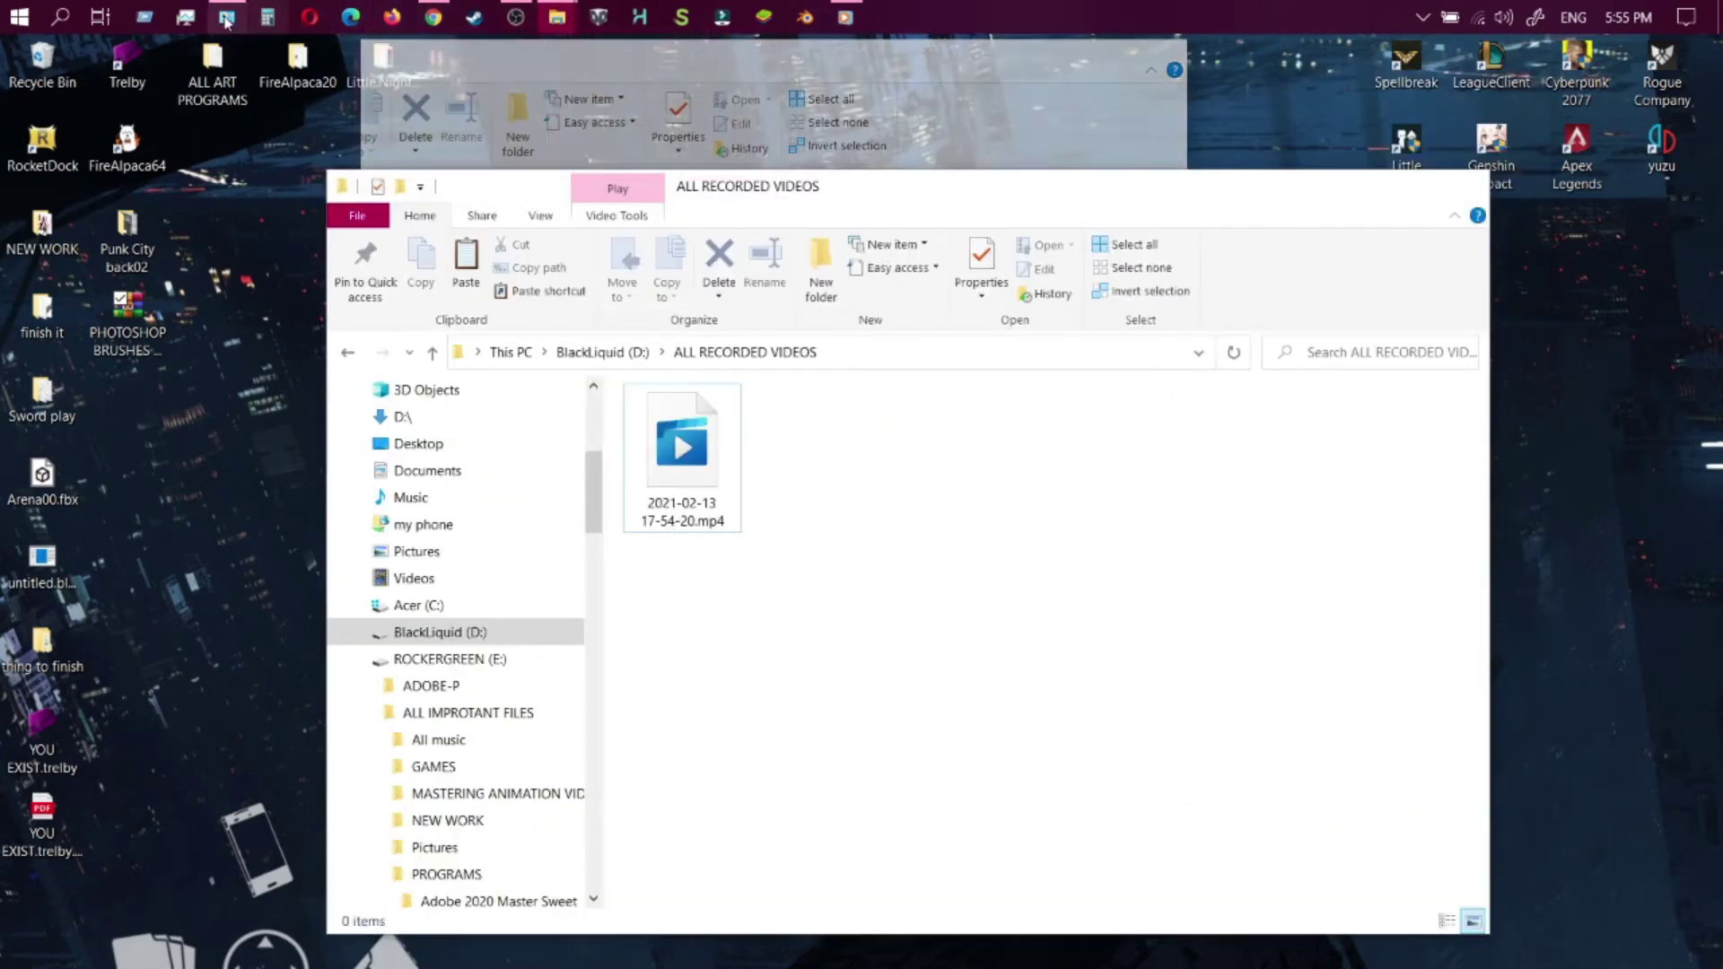
mouse_move(227, 18)
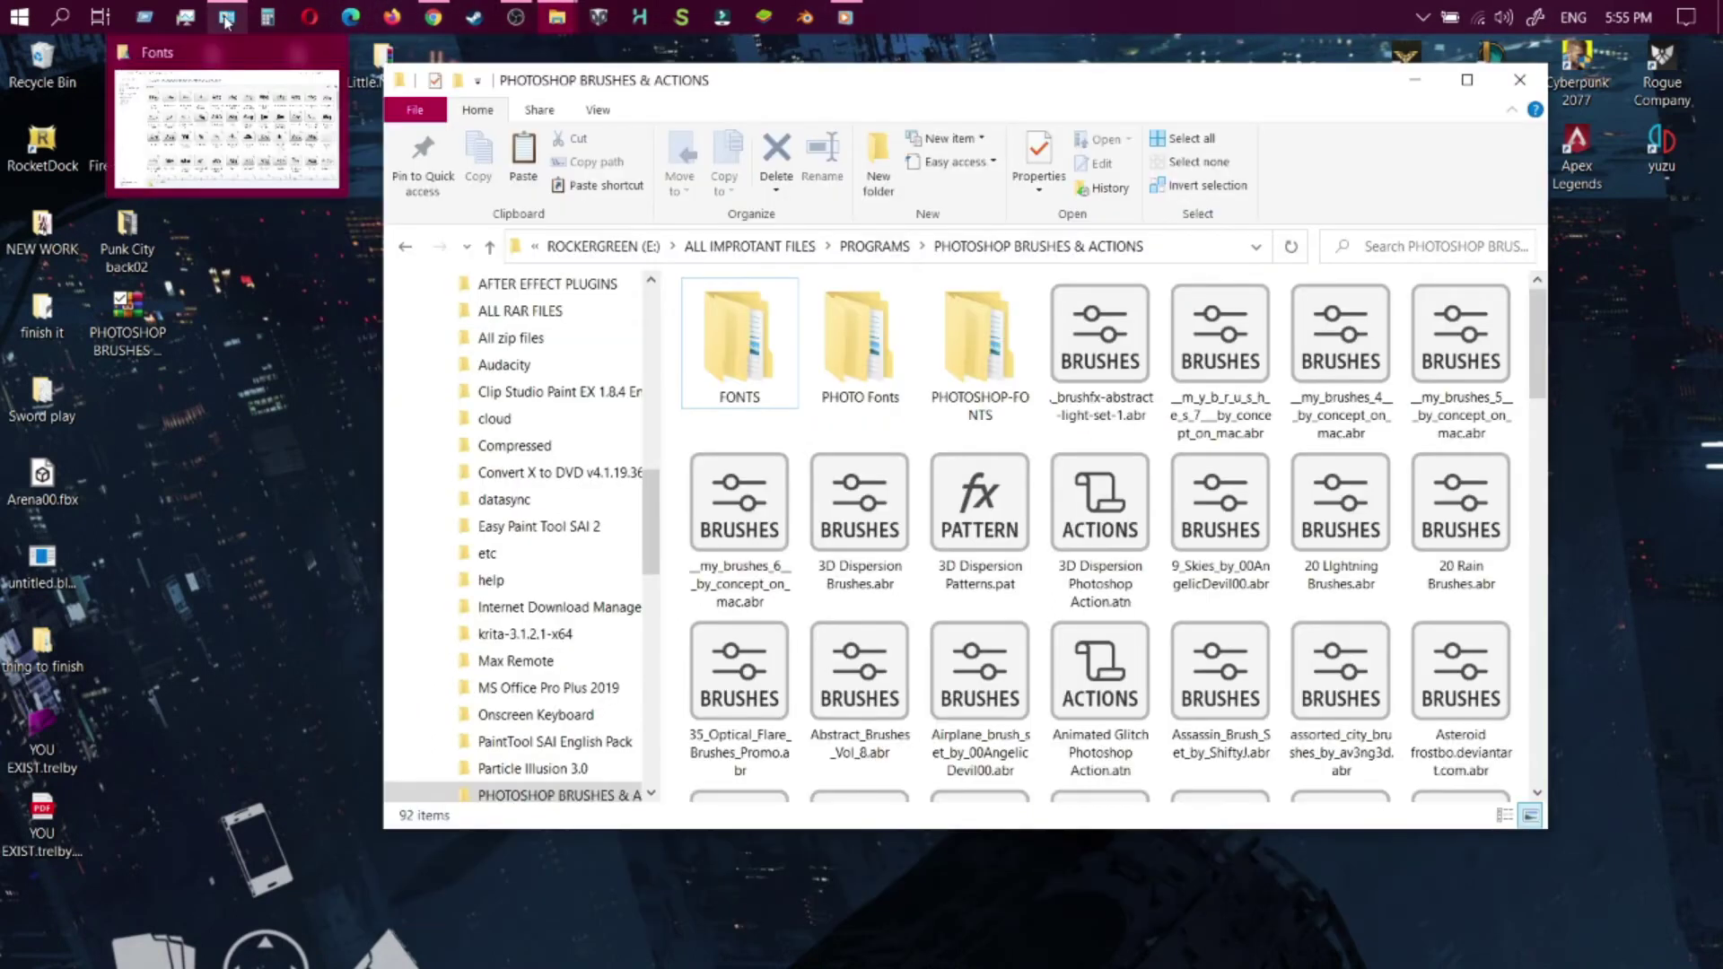
left_click(249, 67)
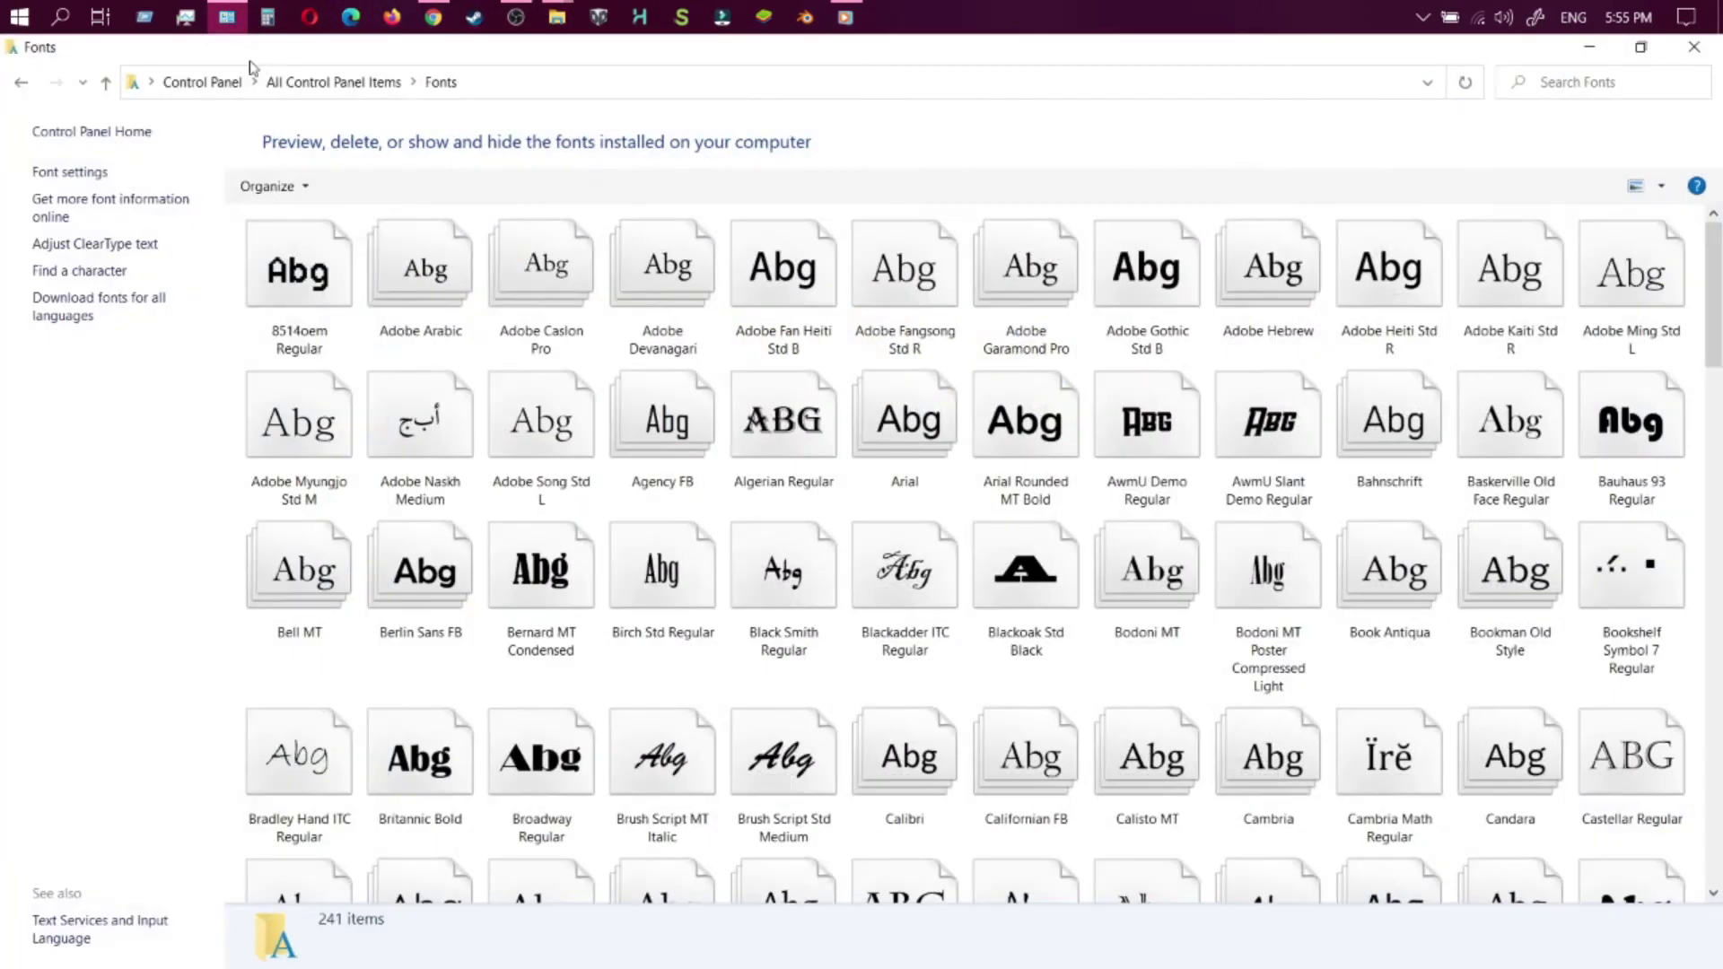
left_click(1648, 47)
left_click_drag(893, 299, 852, 121)
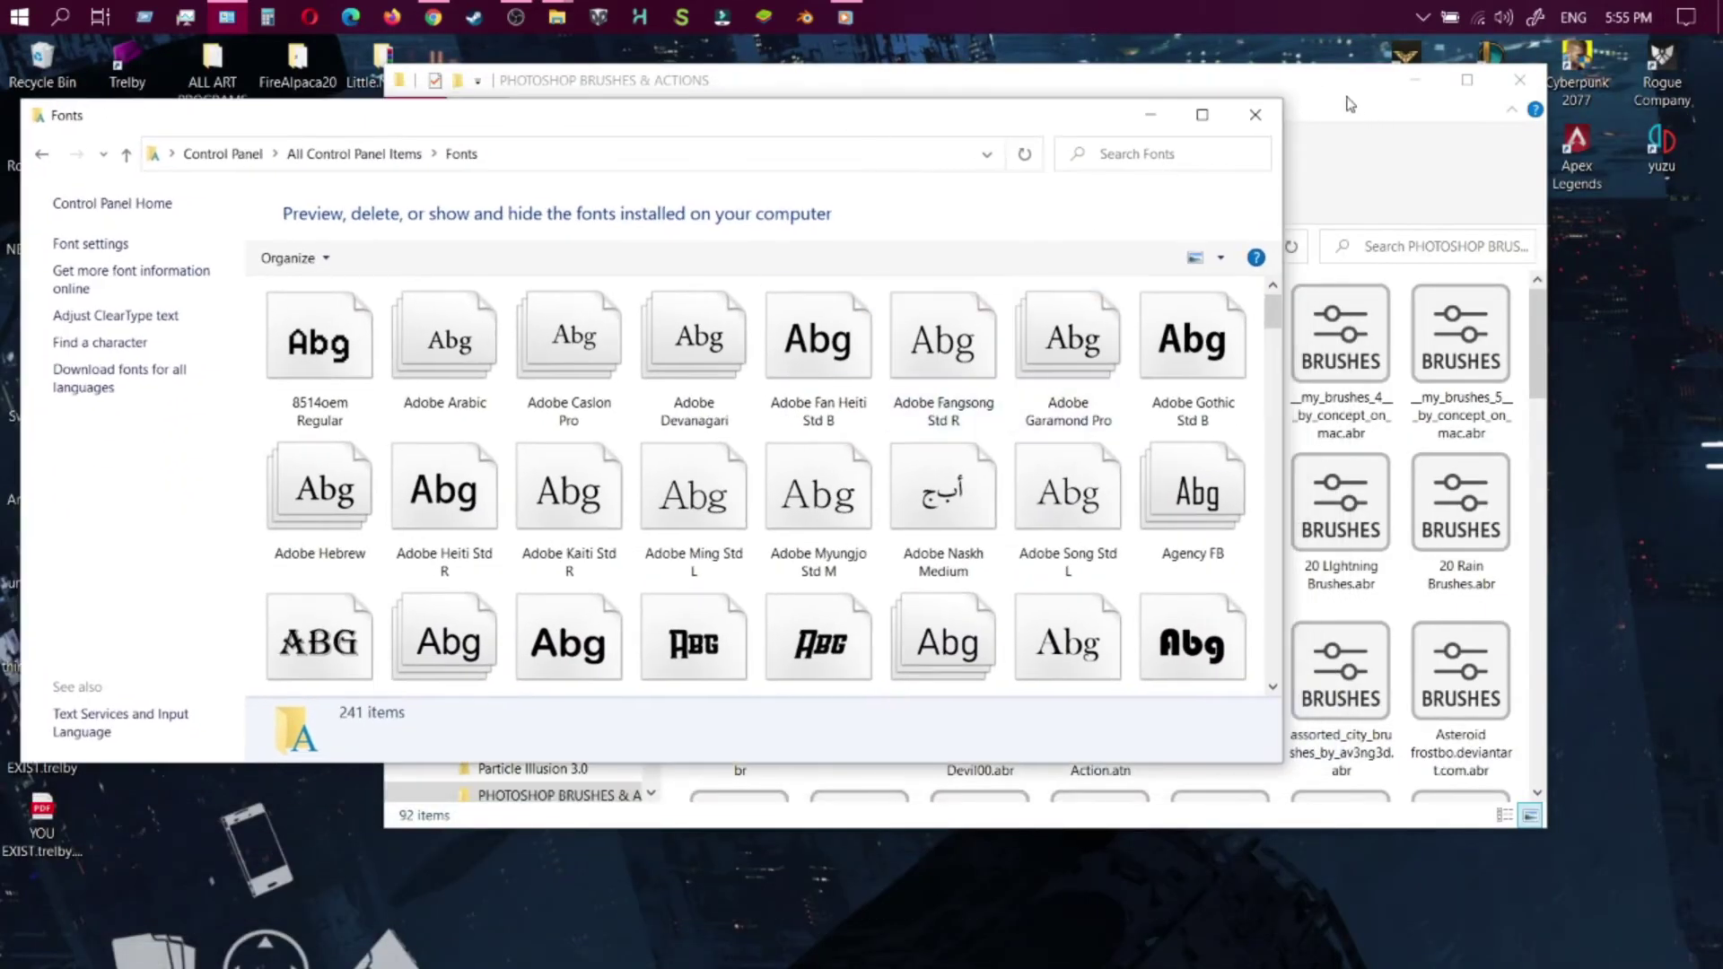
left_click(1351, 101)
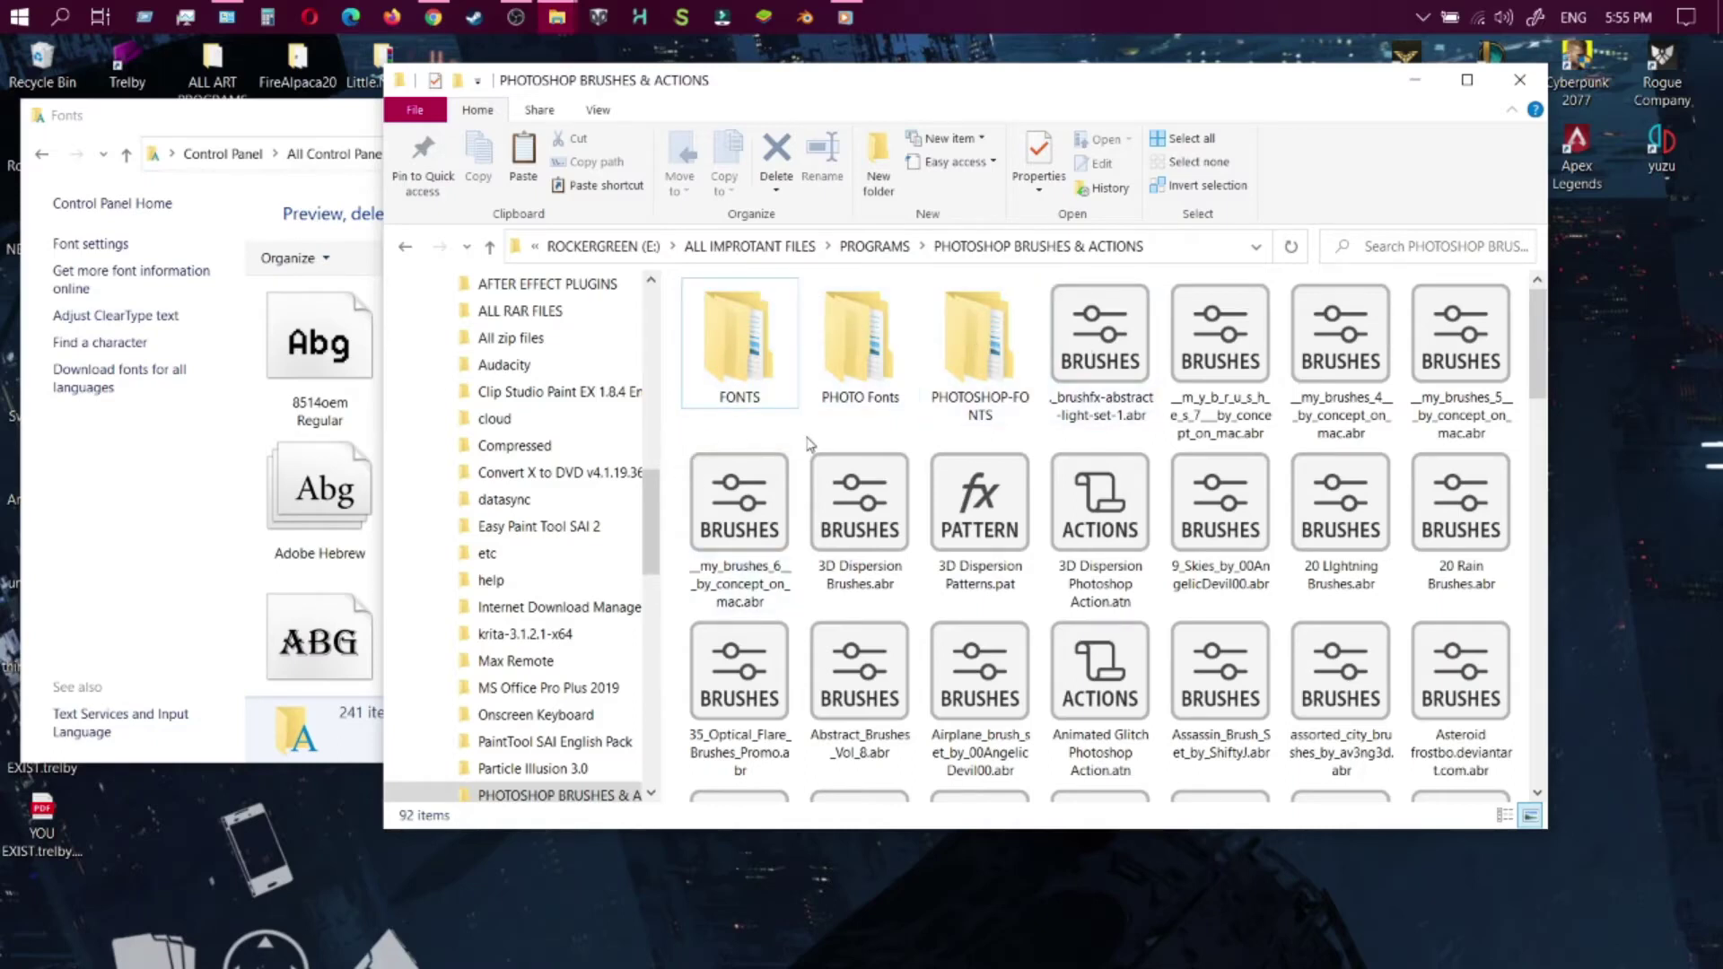
double_click(740, 350)
scroll(852, 564, "down", 20)
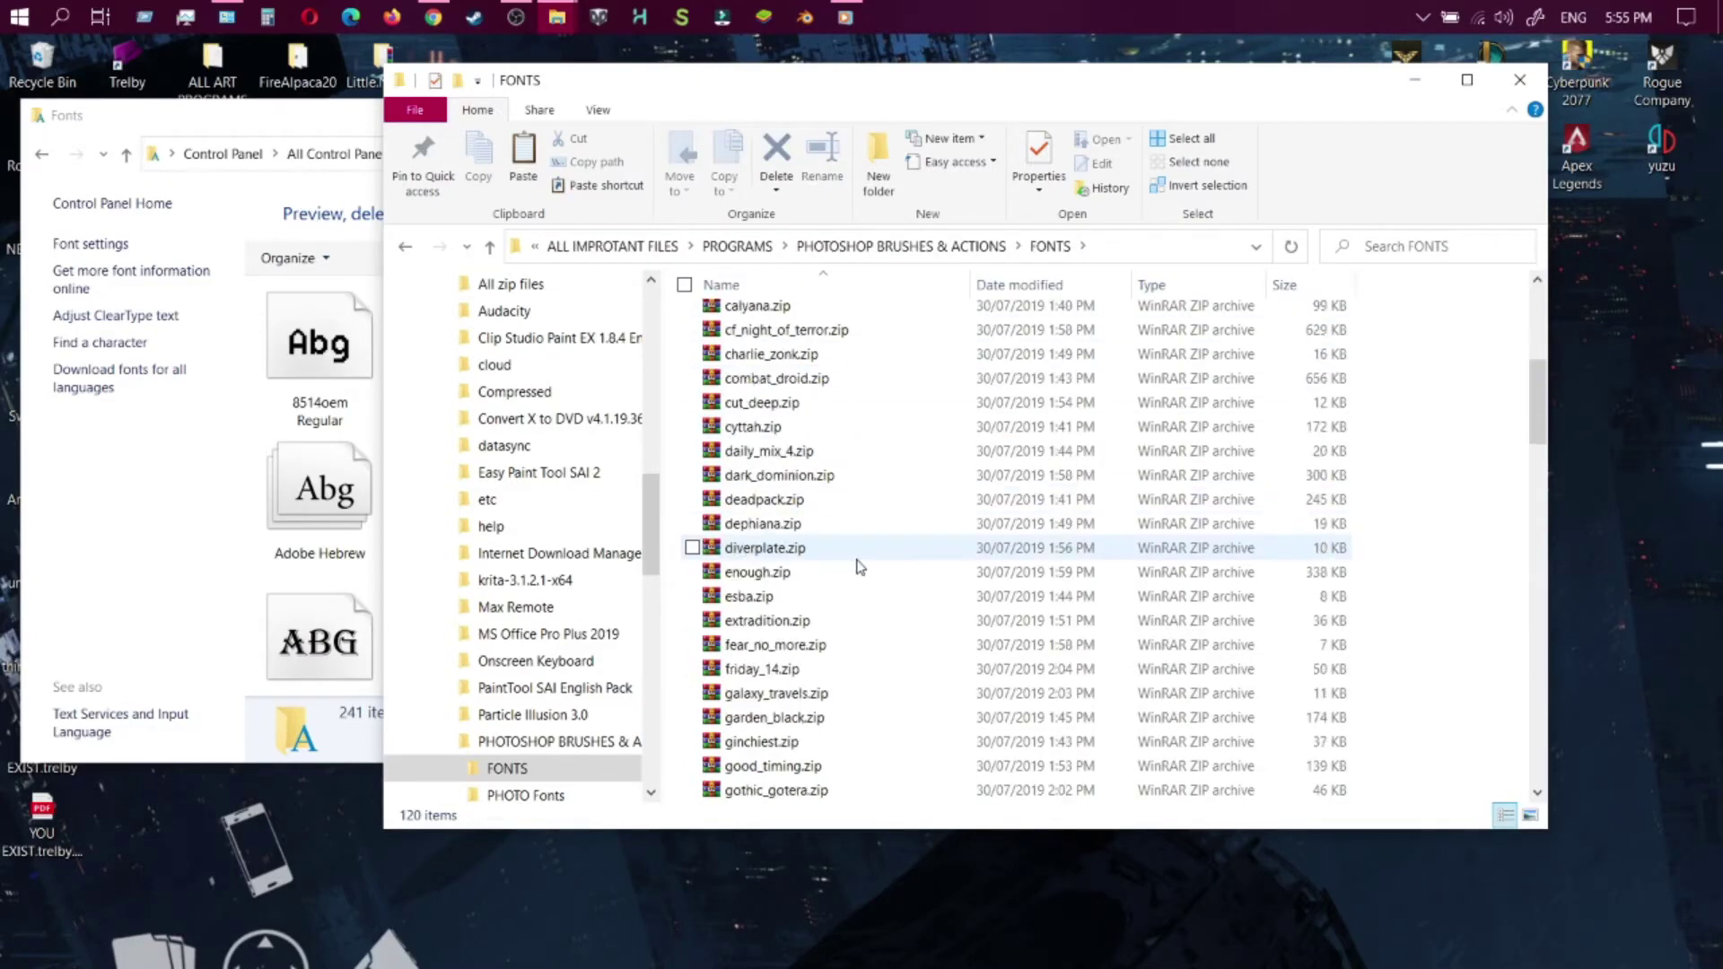
scroll(860, 565, "down", 3)
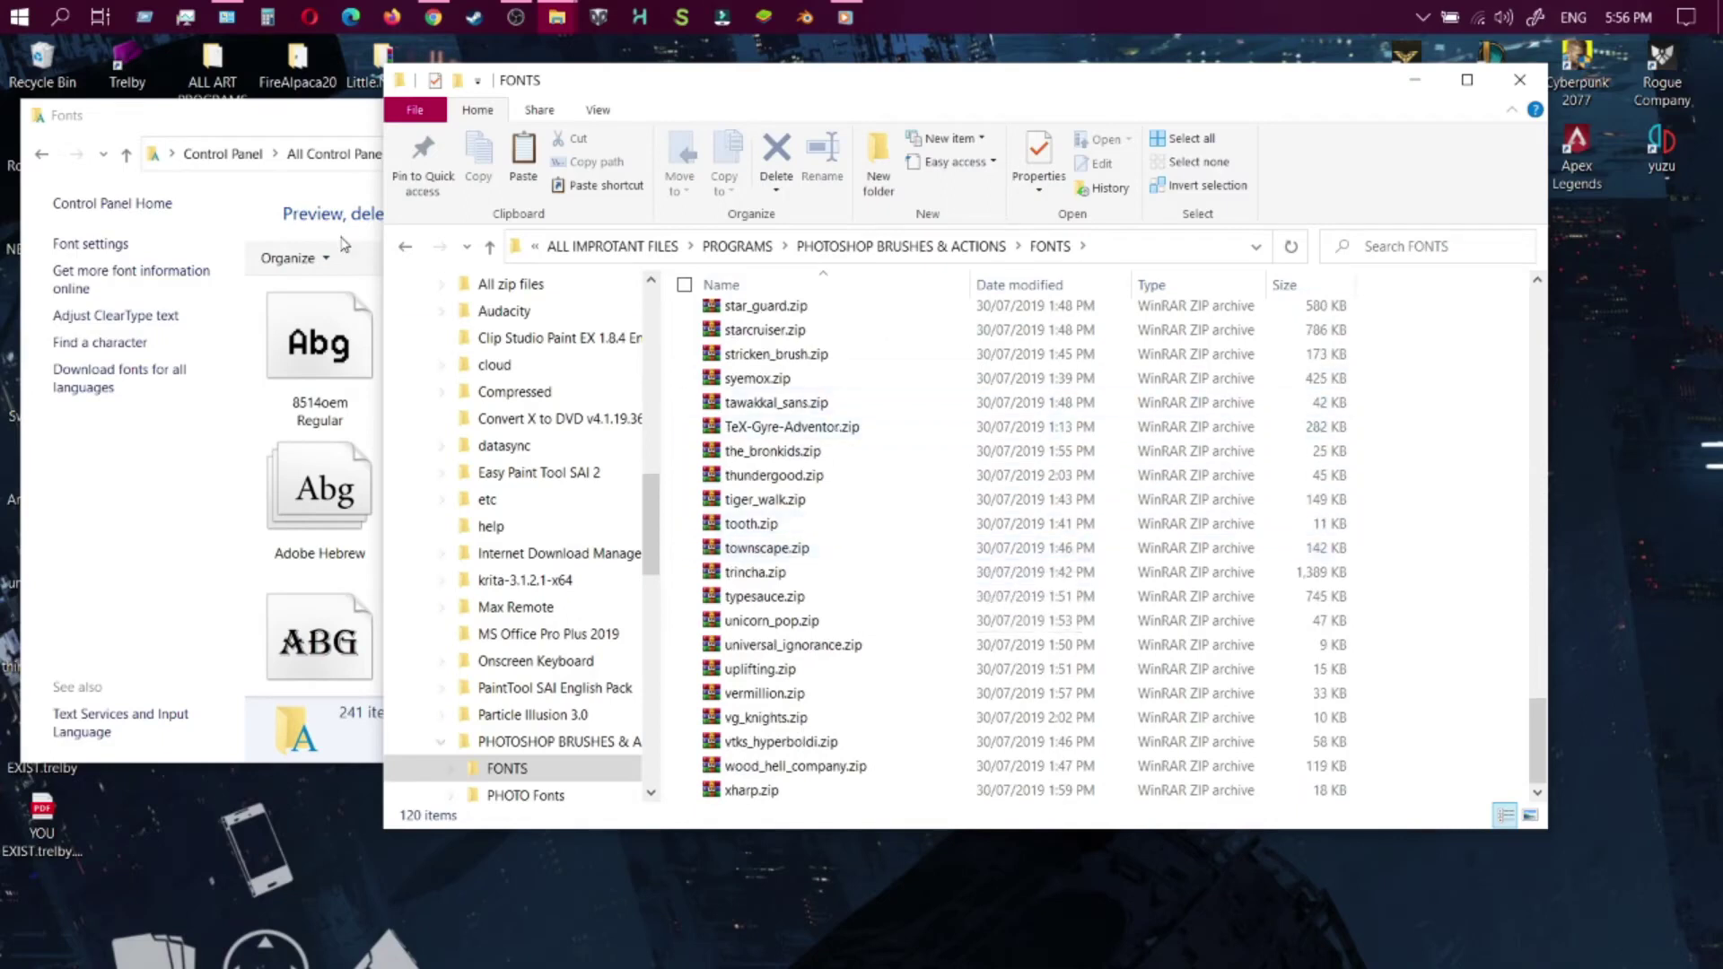
left_click(406, 249)
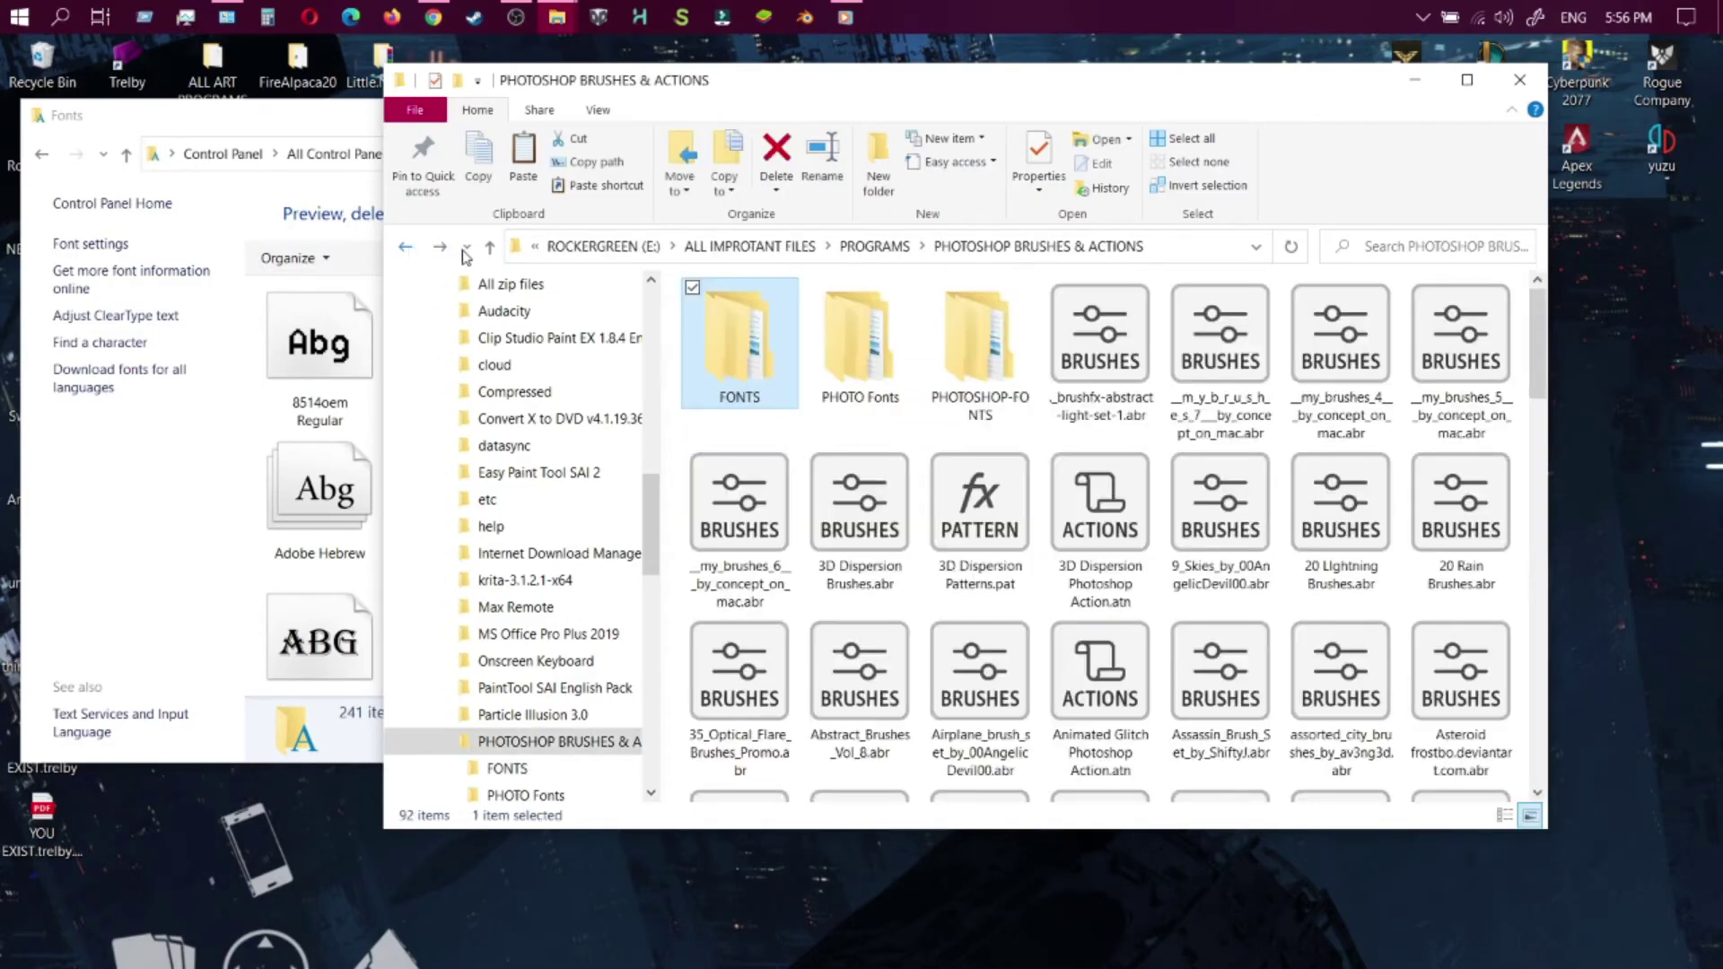
- Drag all ten OpenSans .ttf files from PHOTO Fonts > open-sans into Fonts to install them
double_click(848, 362)
double_click(227, 220)
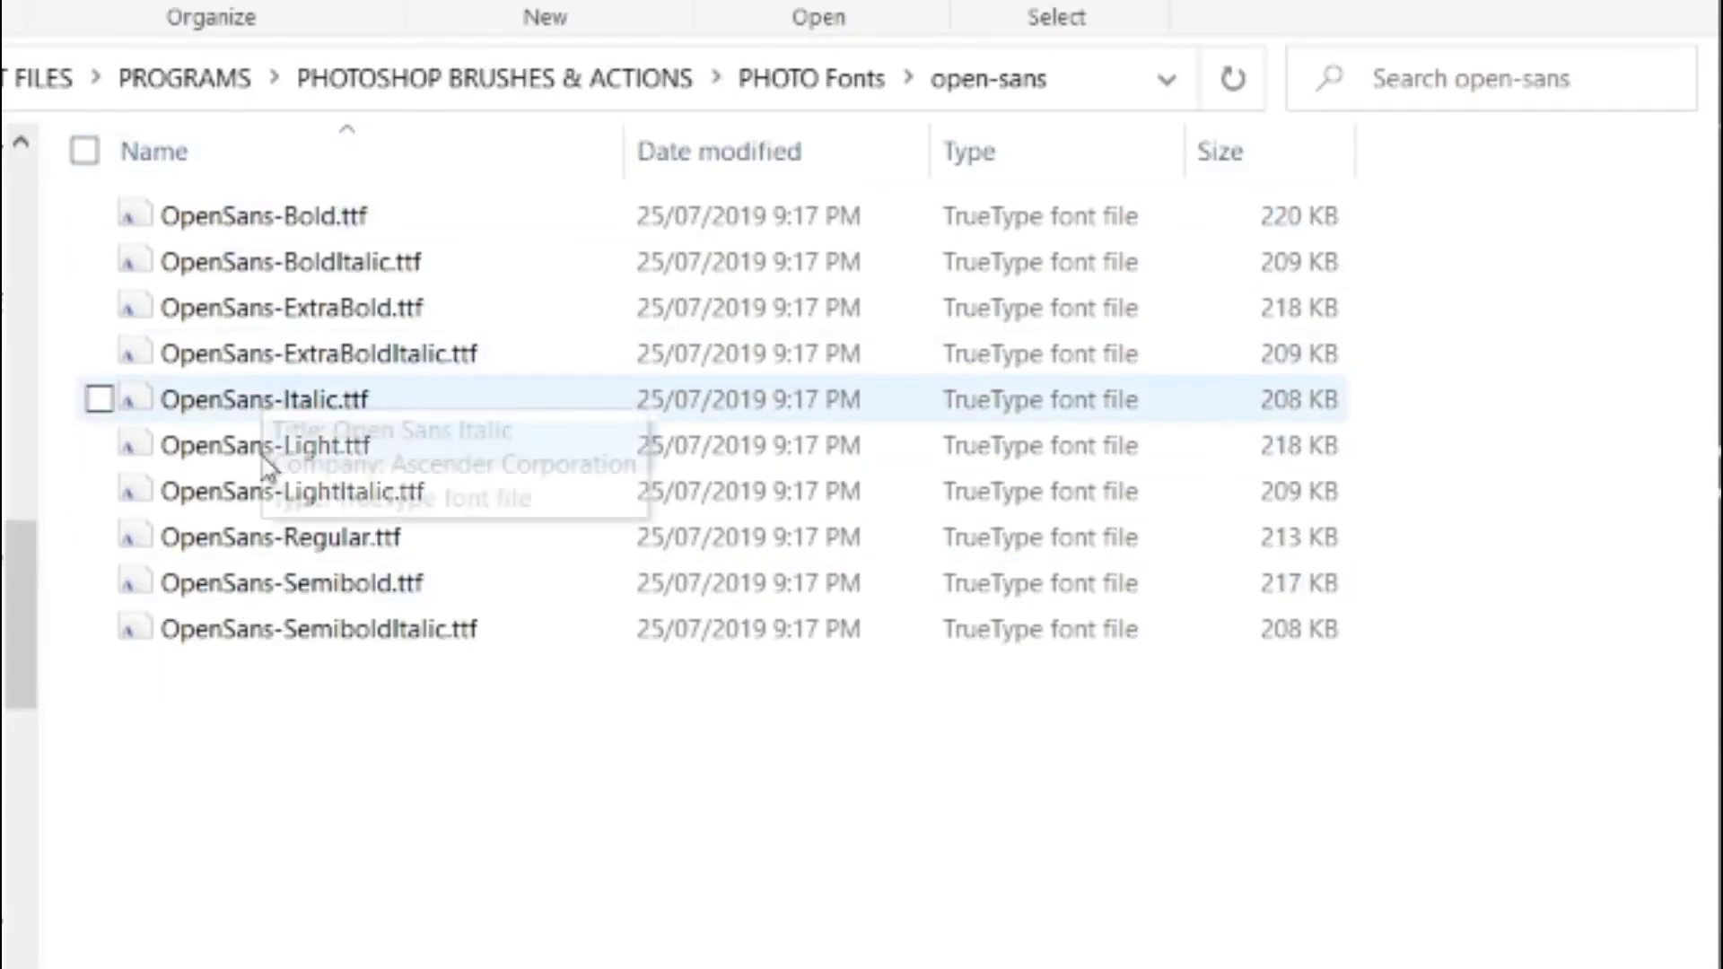
left_click_drag(228, 709, 452, 219)
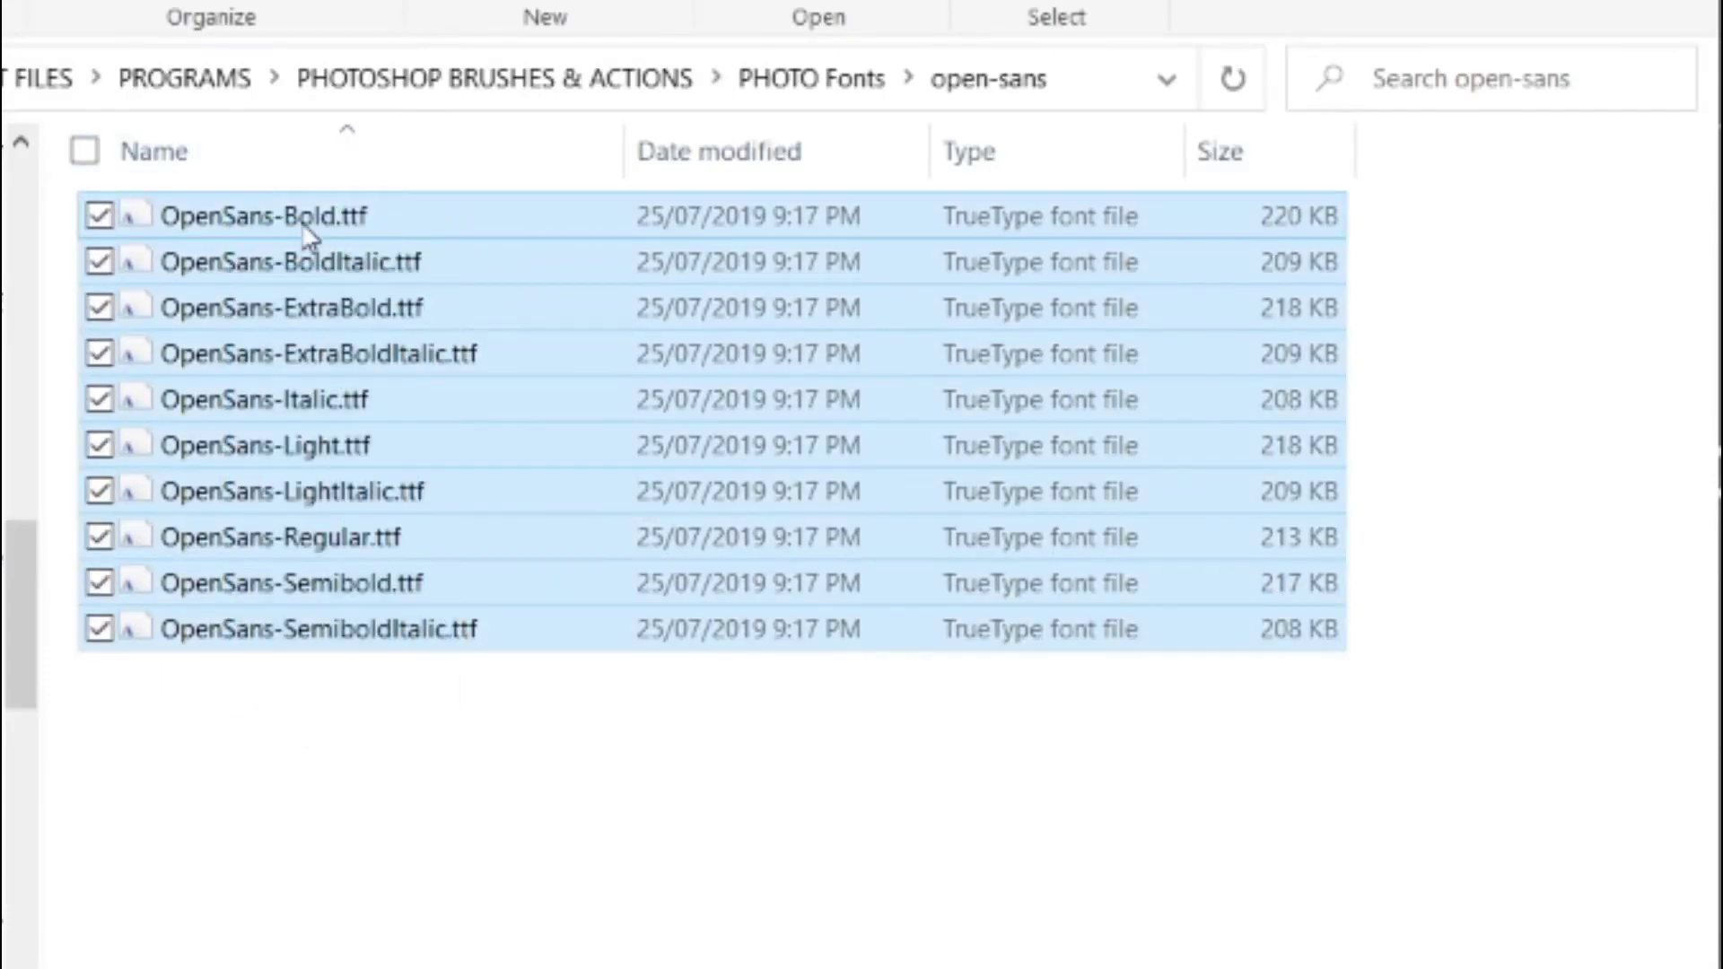
left_click_drag(976, 325, 387, 423)
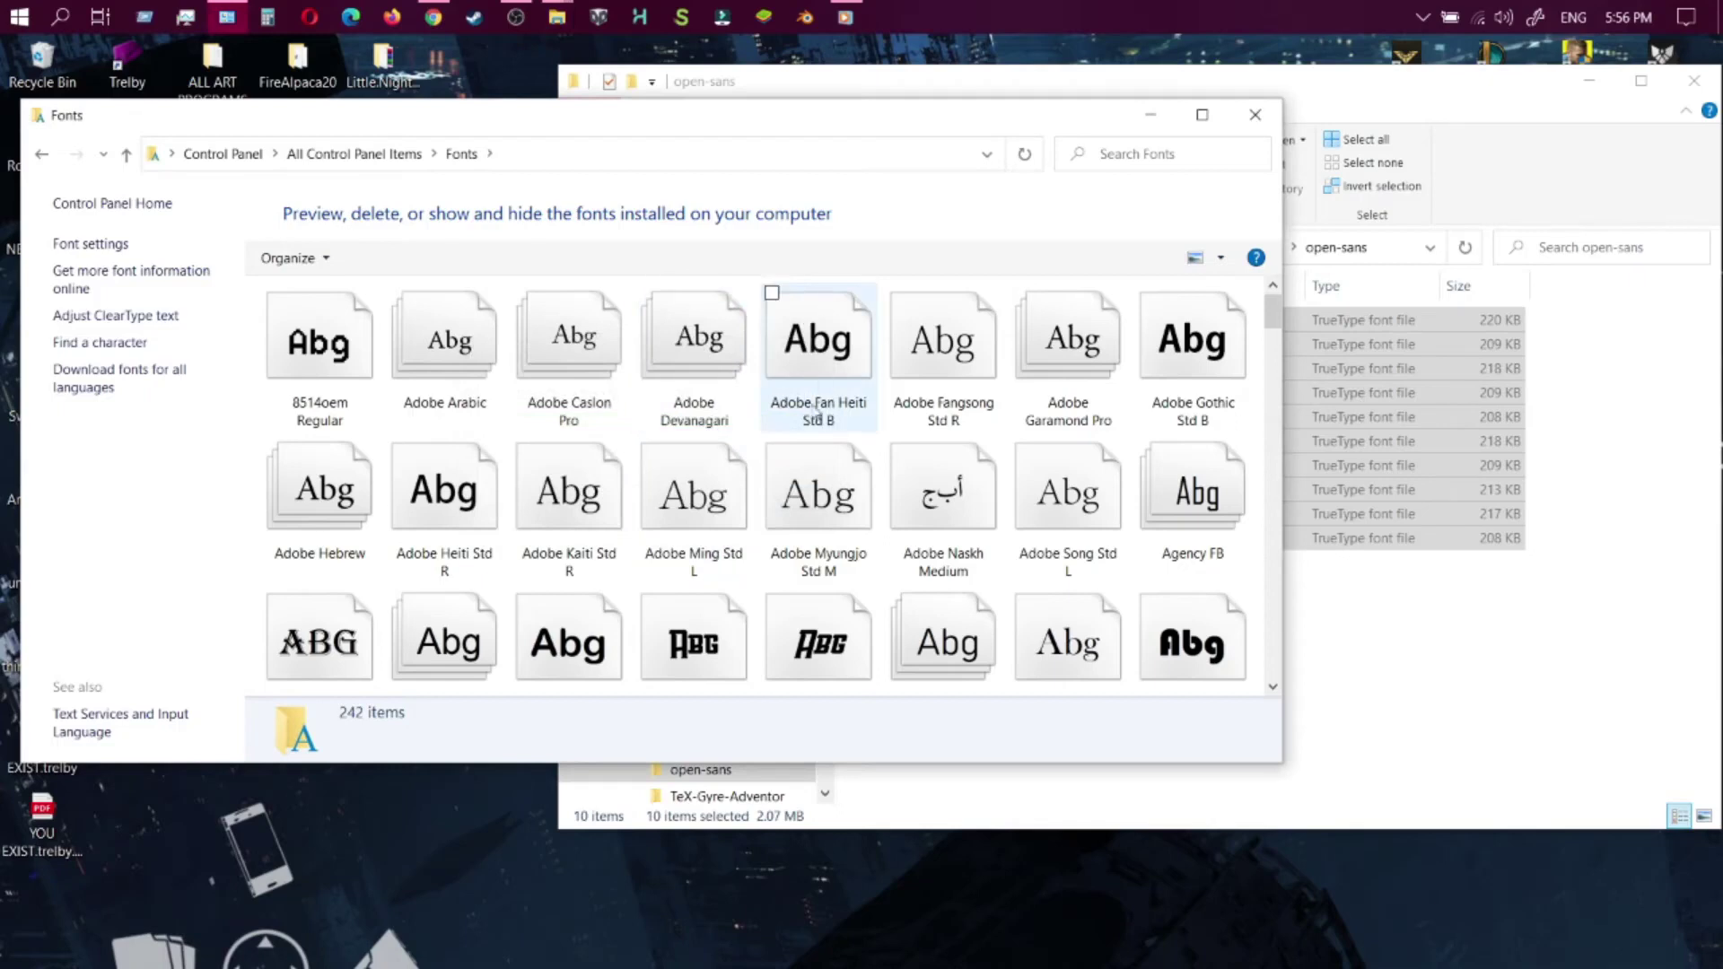
- Scroll the Fonts list to confirm 242 installed fonts, then close the Fonts window
scroll(772, 492, "down", 3)
scroll(772, 492, "down", 15)
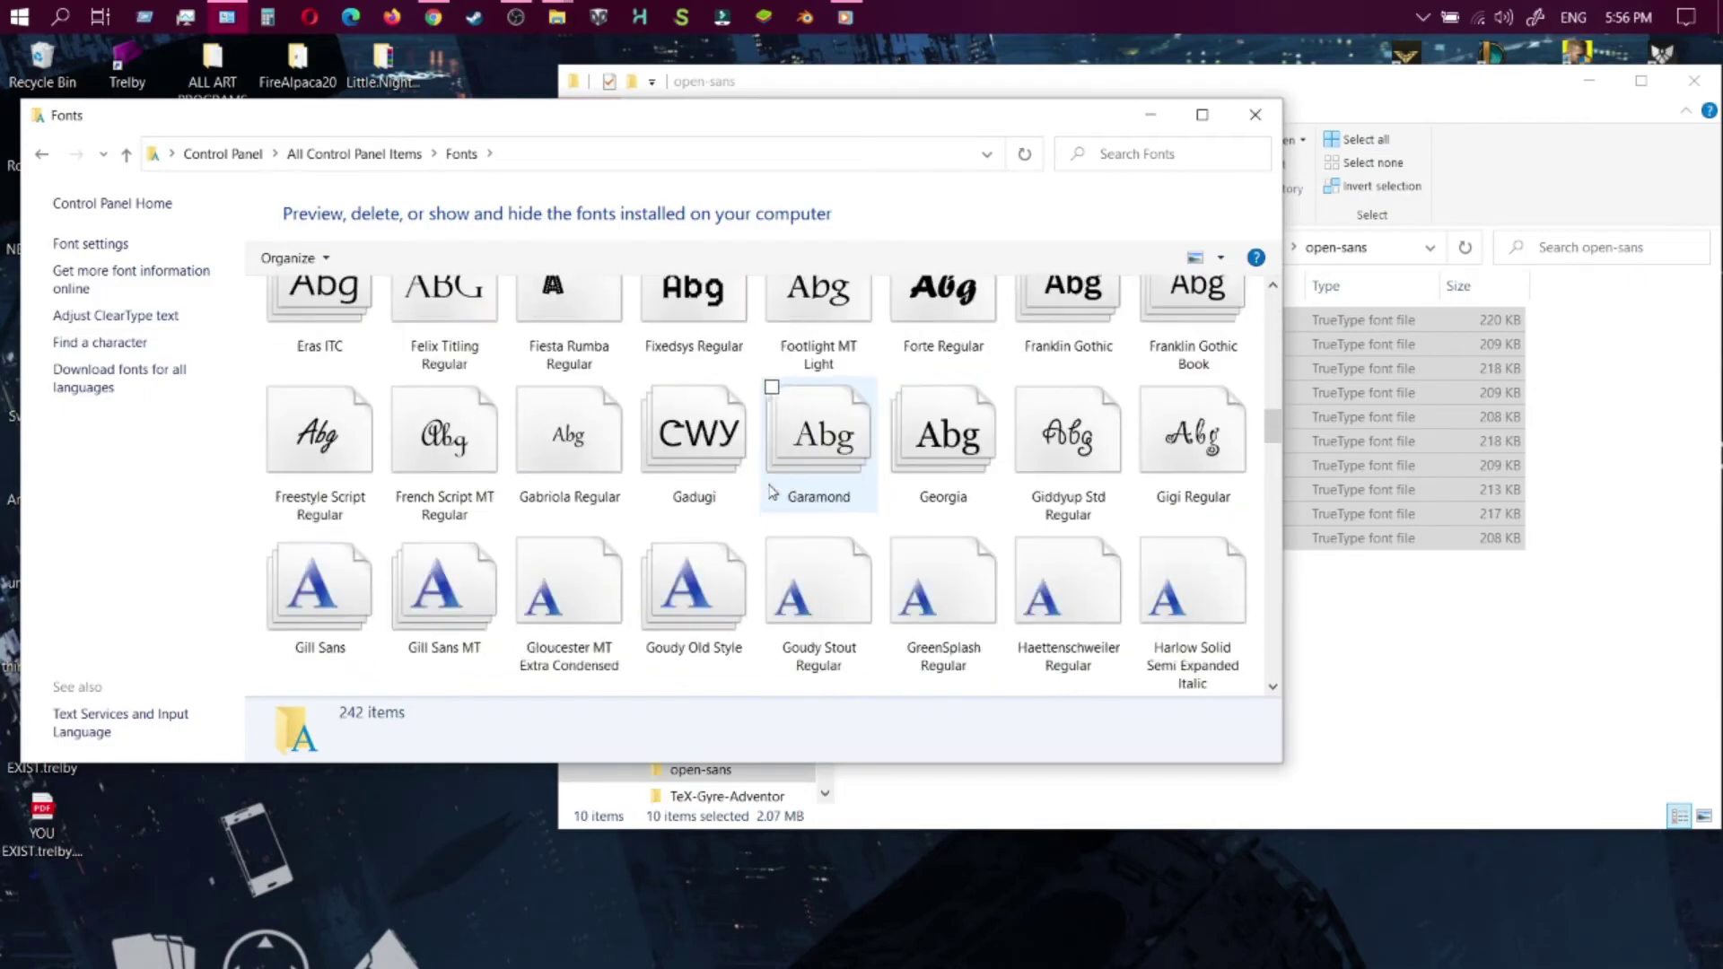
scroll(772, 492, "down", 15)
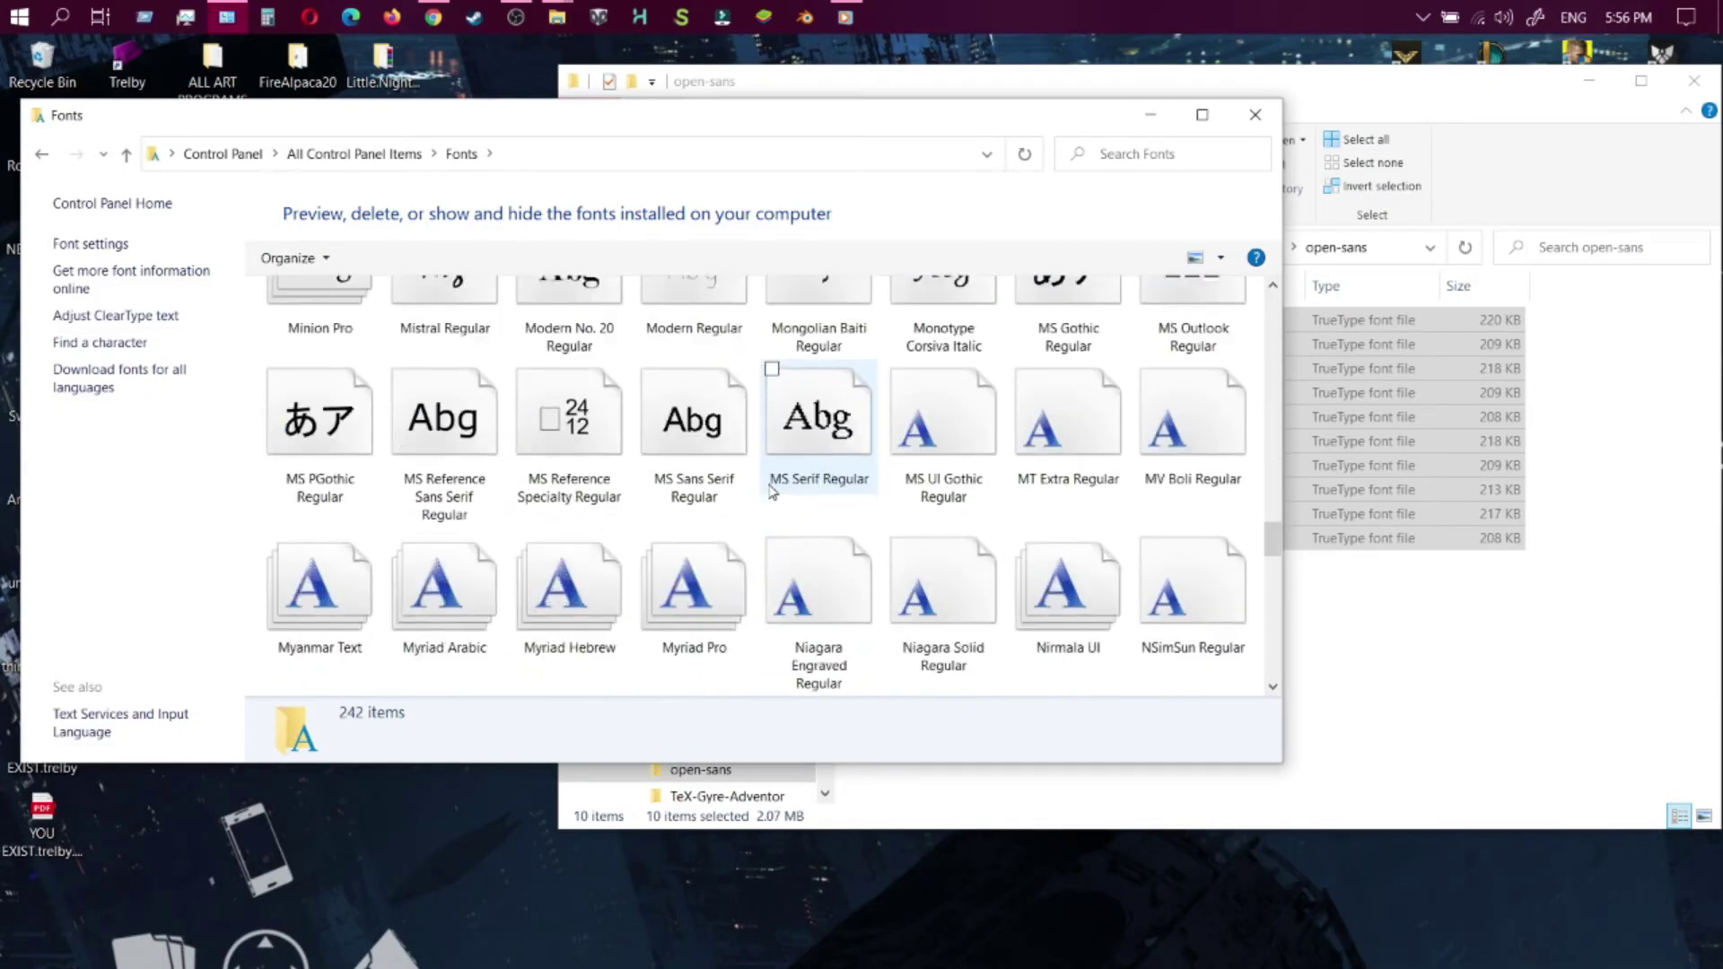
scroll(772, 492, "down", 15)
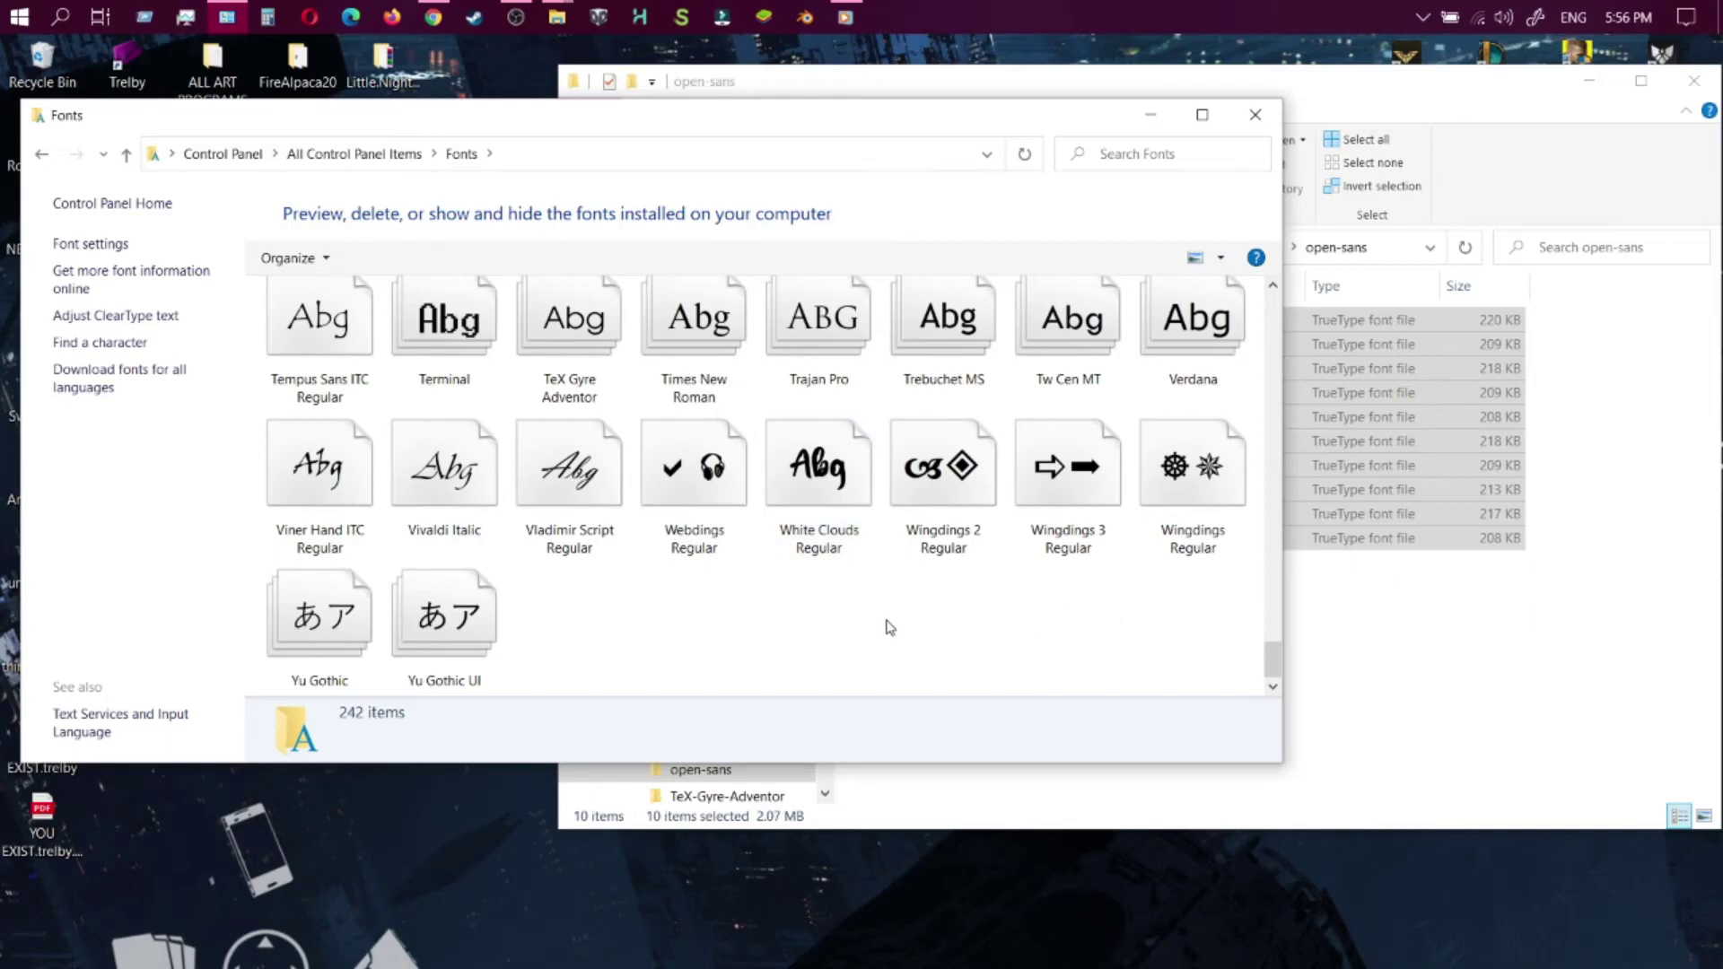
left_click(1261, 118)
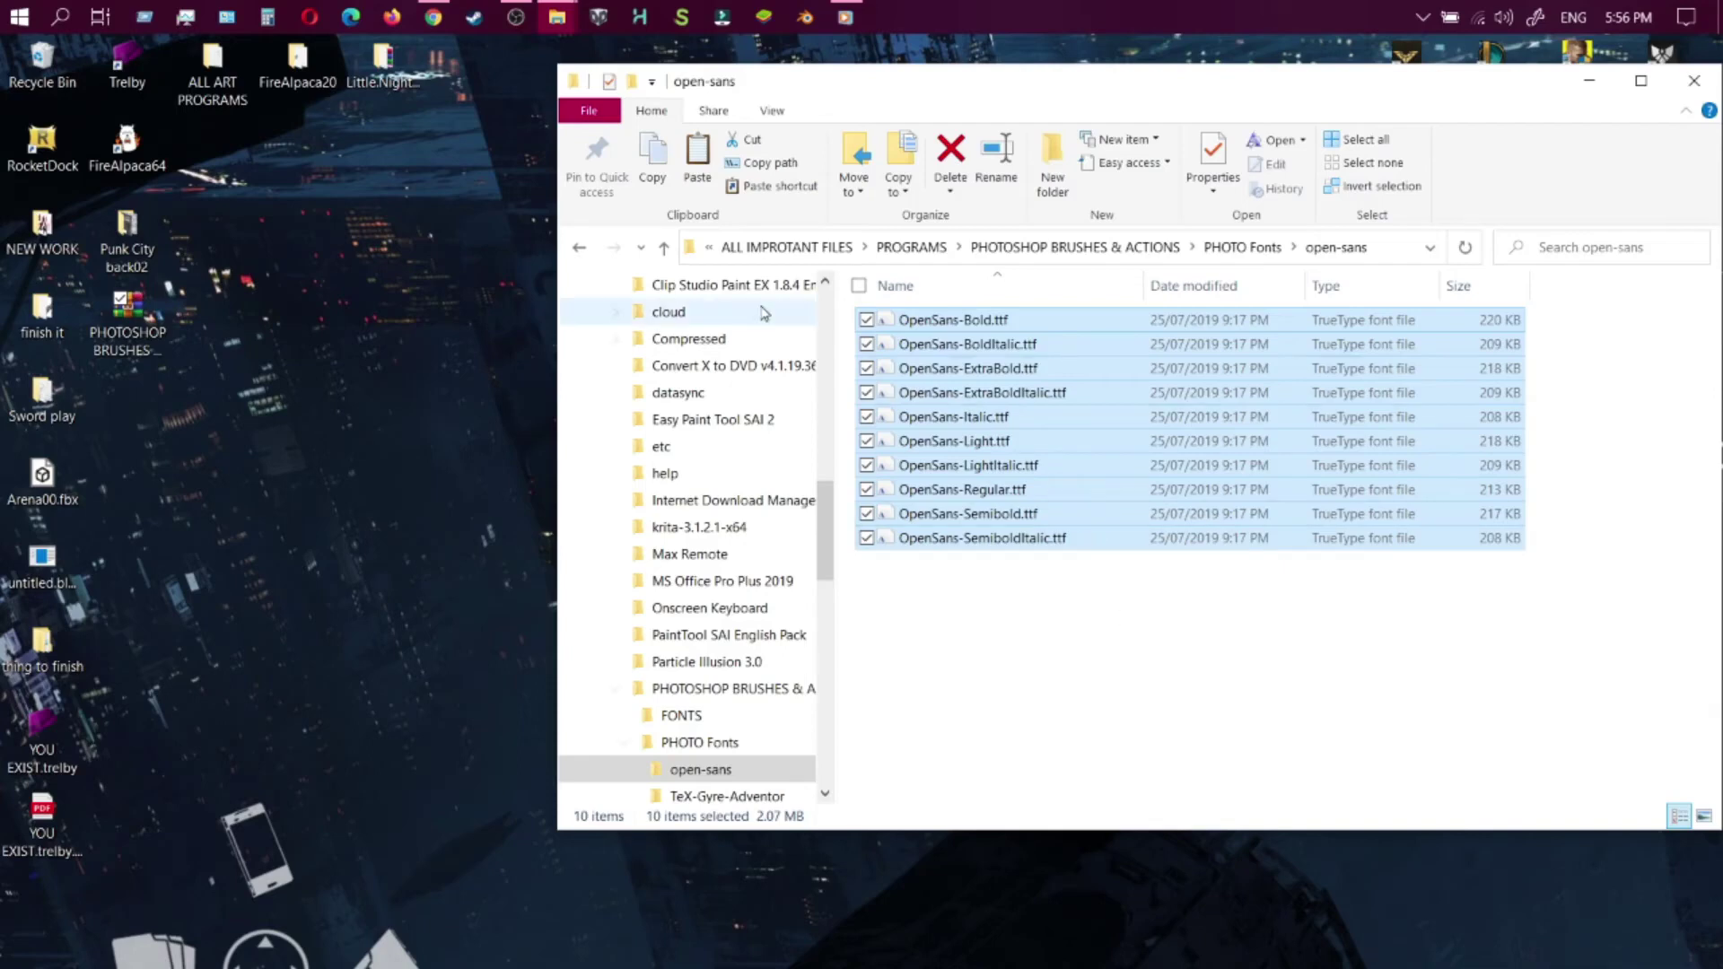
- Go back twice to PHOTOSHOP BRUSHES & ACTIONS and launch Clip Studio Paint EX from RocketDock
left_click(579, 249)
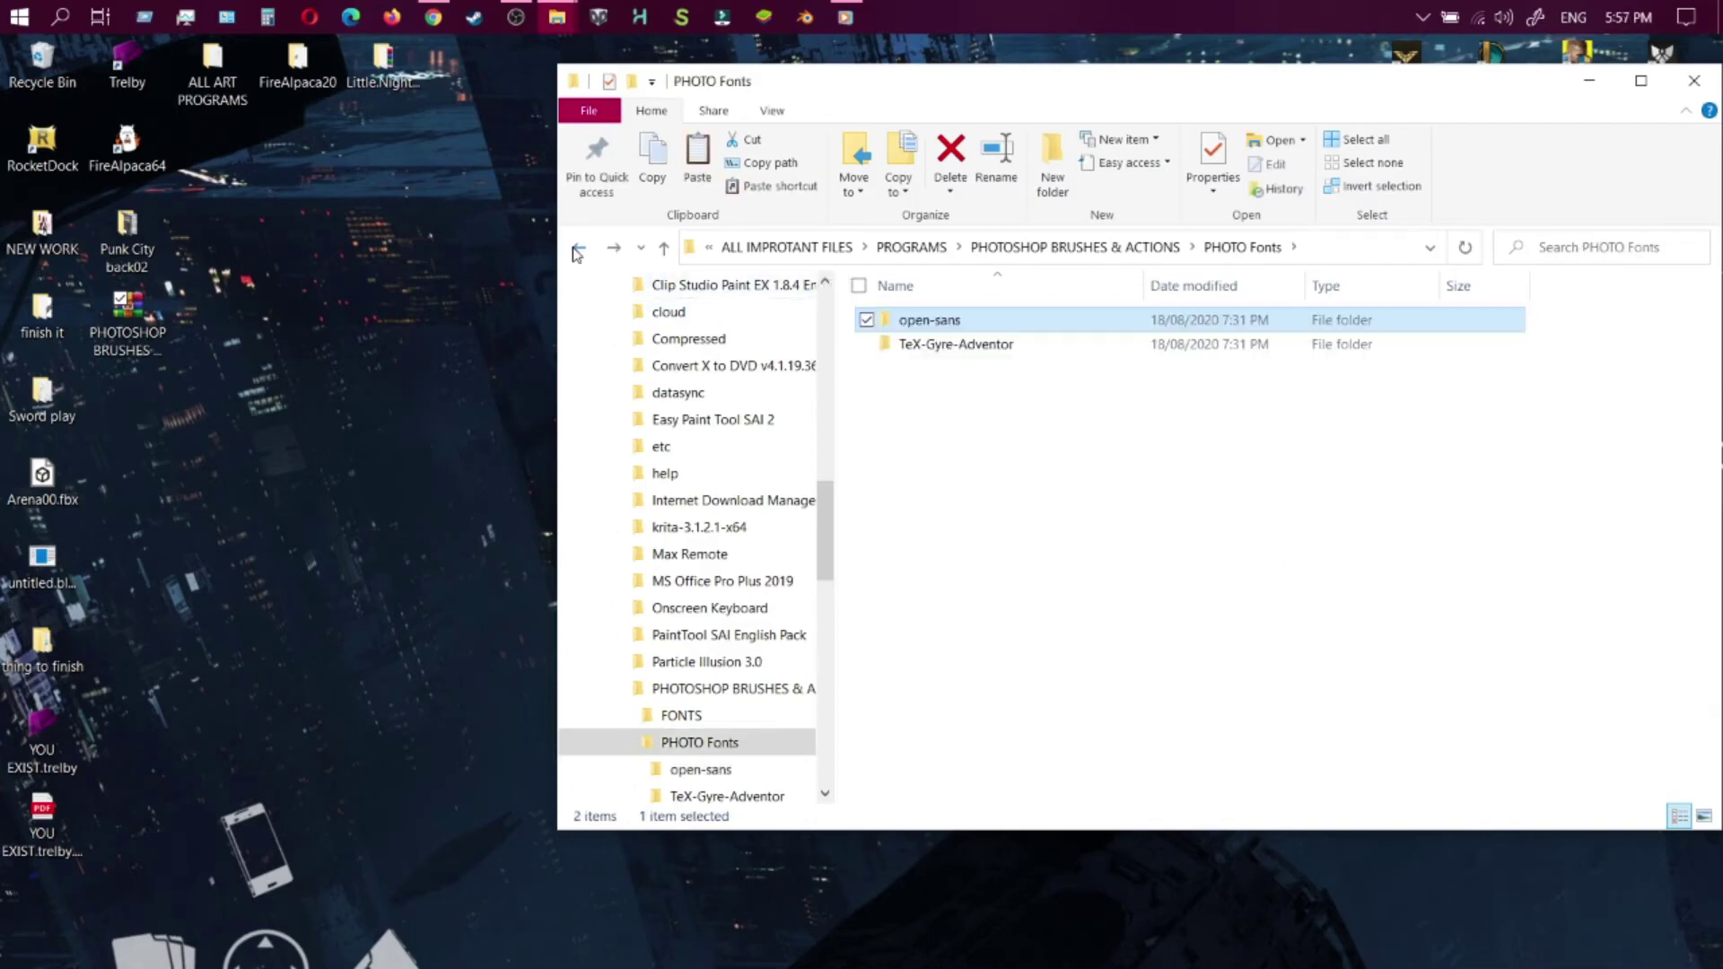
left_click(578, 249)
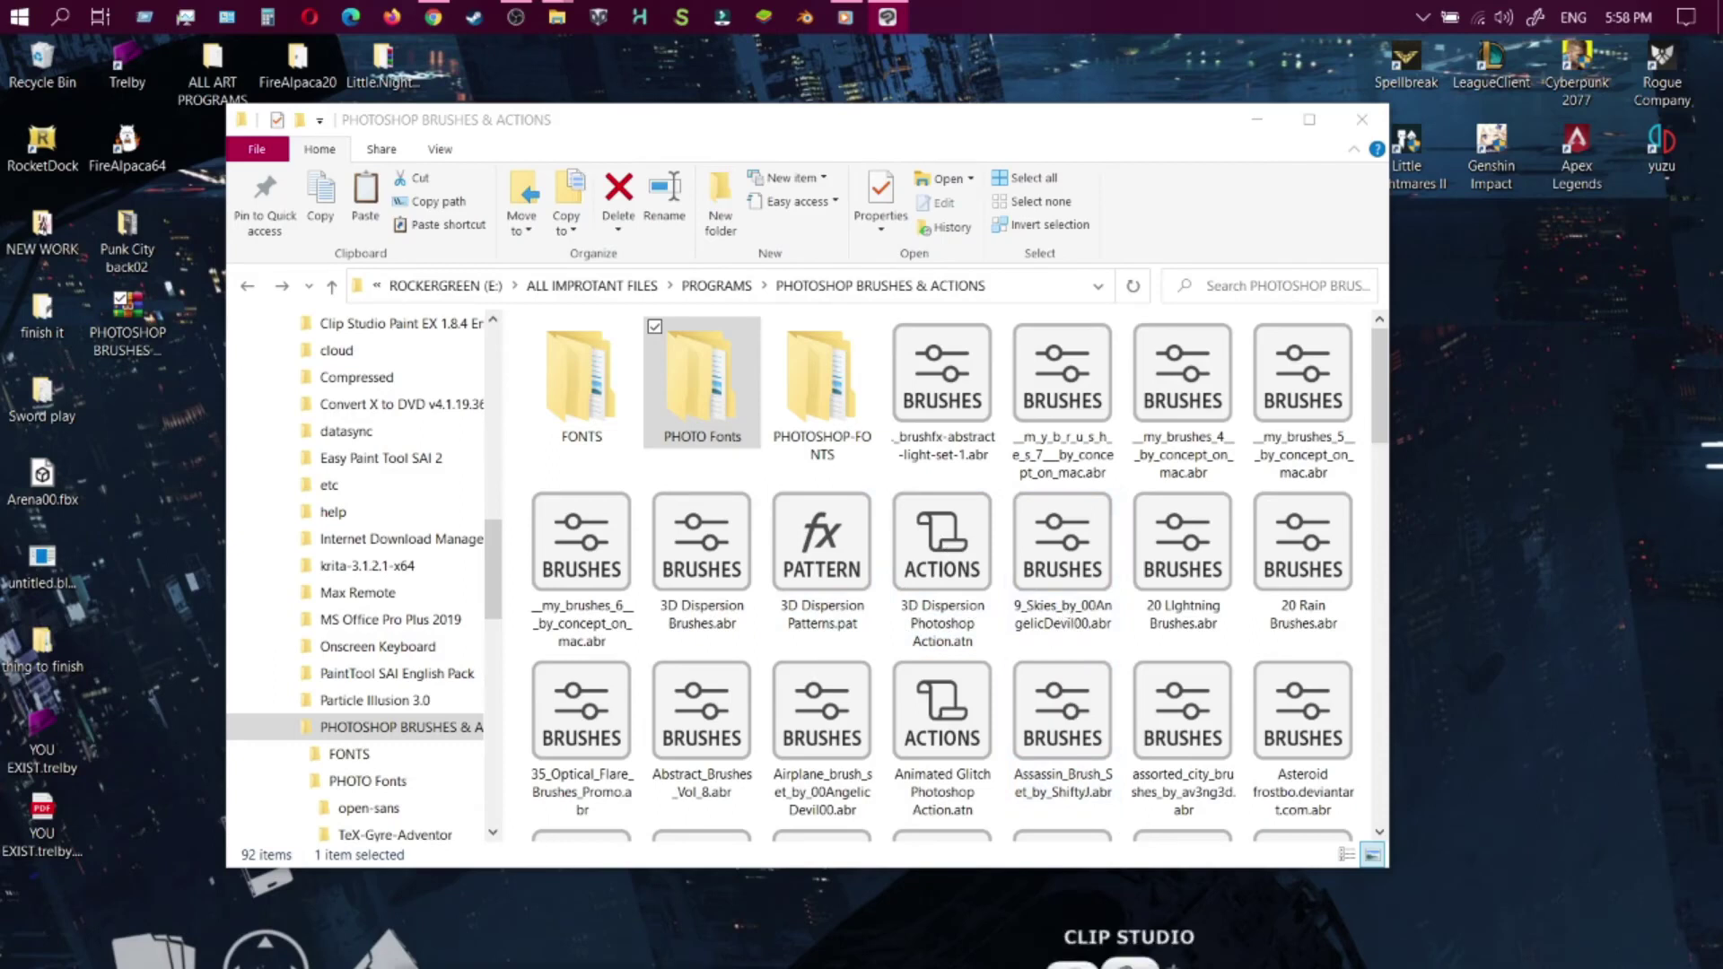
mouse_move(1092, 937)
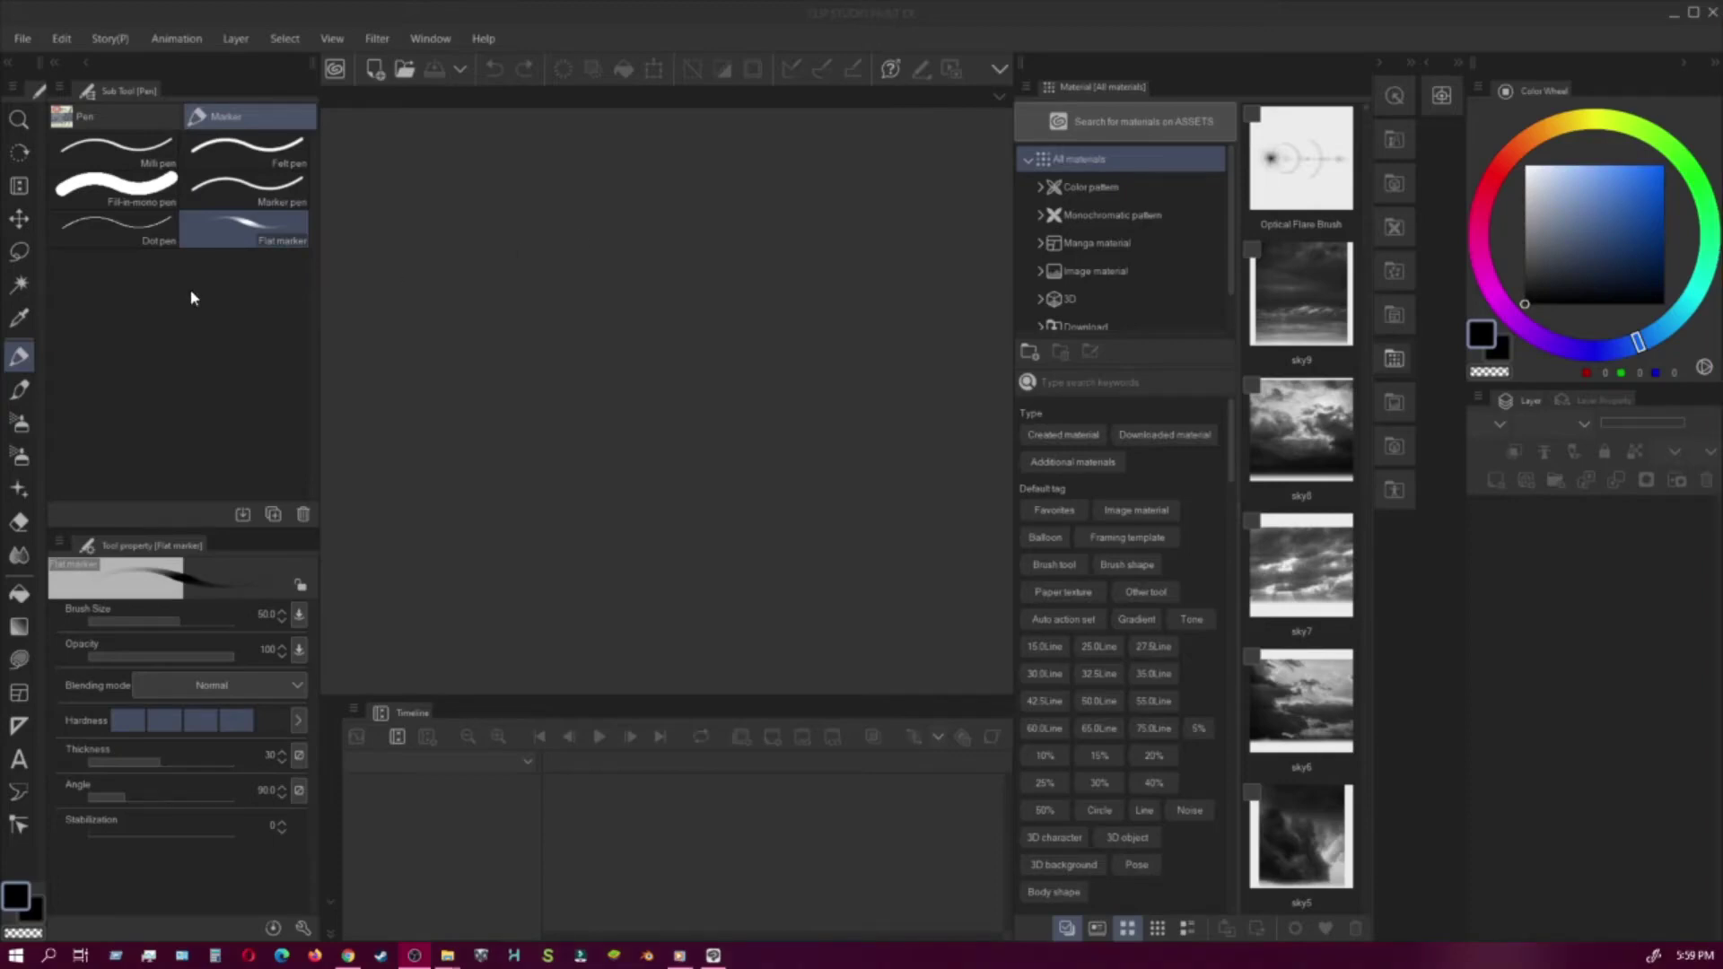
- Switch to the Brush tool and browse the imported 3D Dispersion and Optical brush groups
left_click(21, 392)
left_click(148, 173)
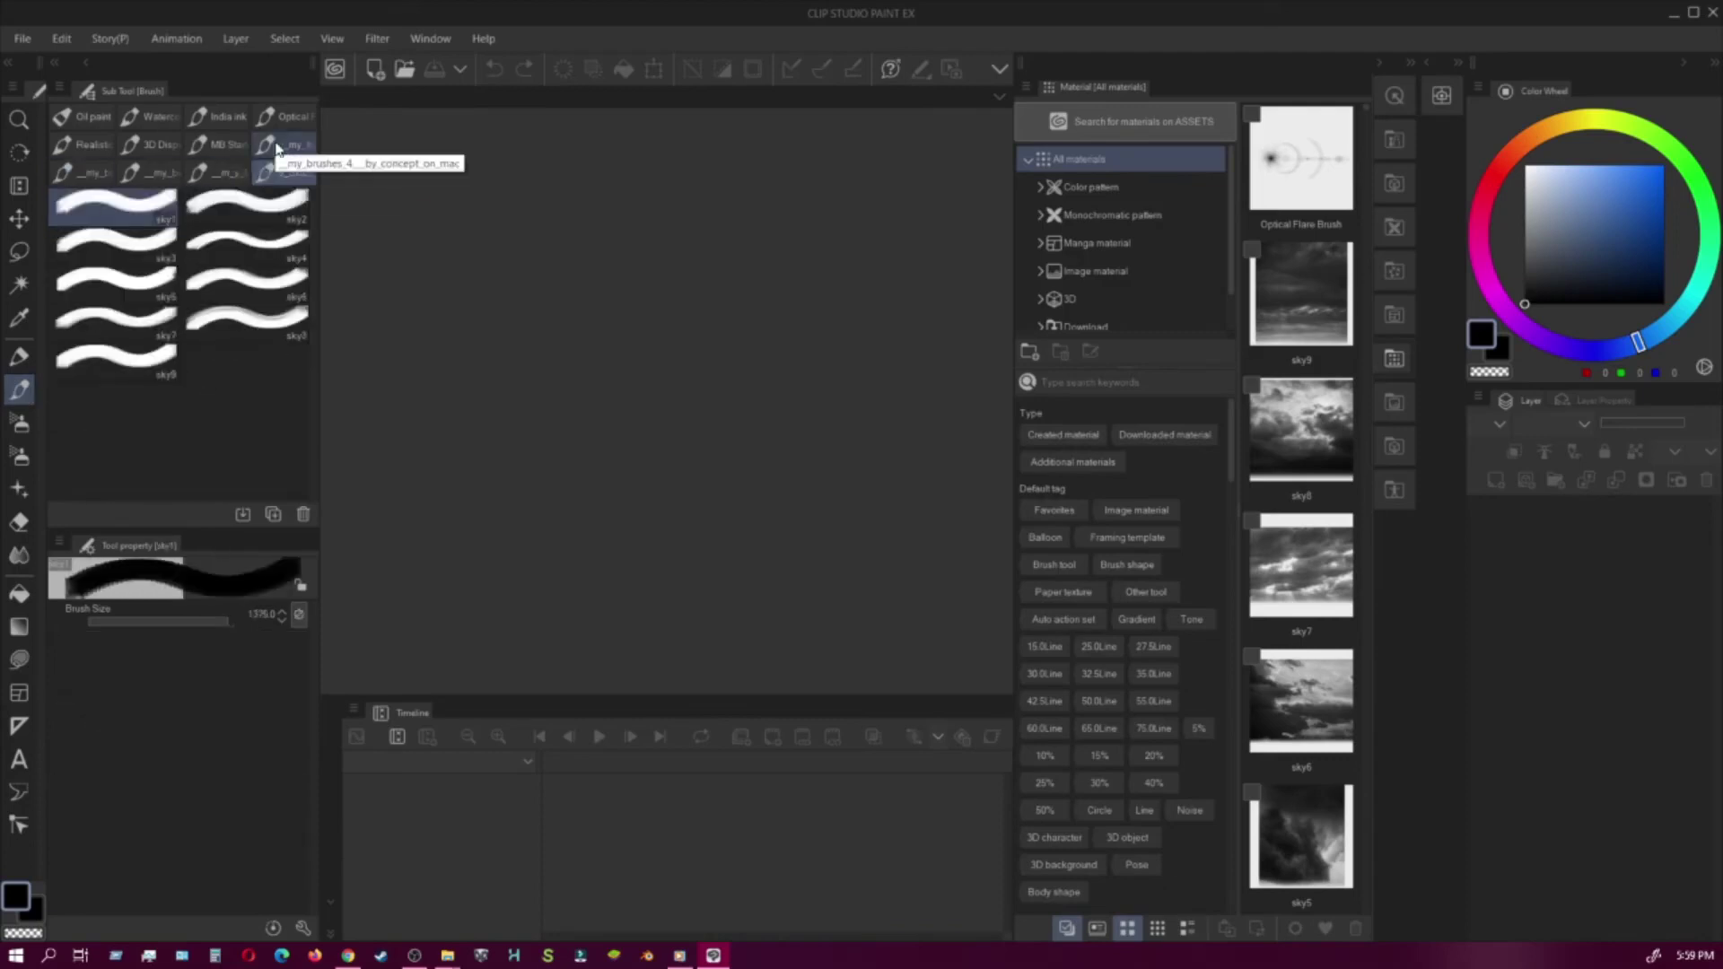
left_click(144, 147)
left_click(220, 117)
left_click(285, 116)
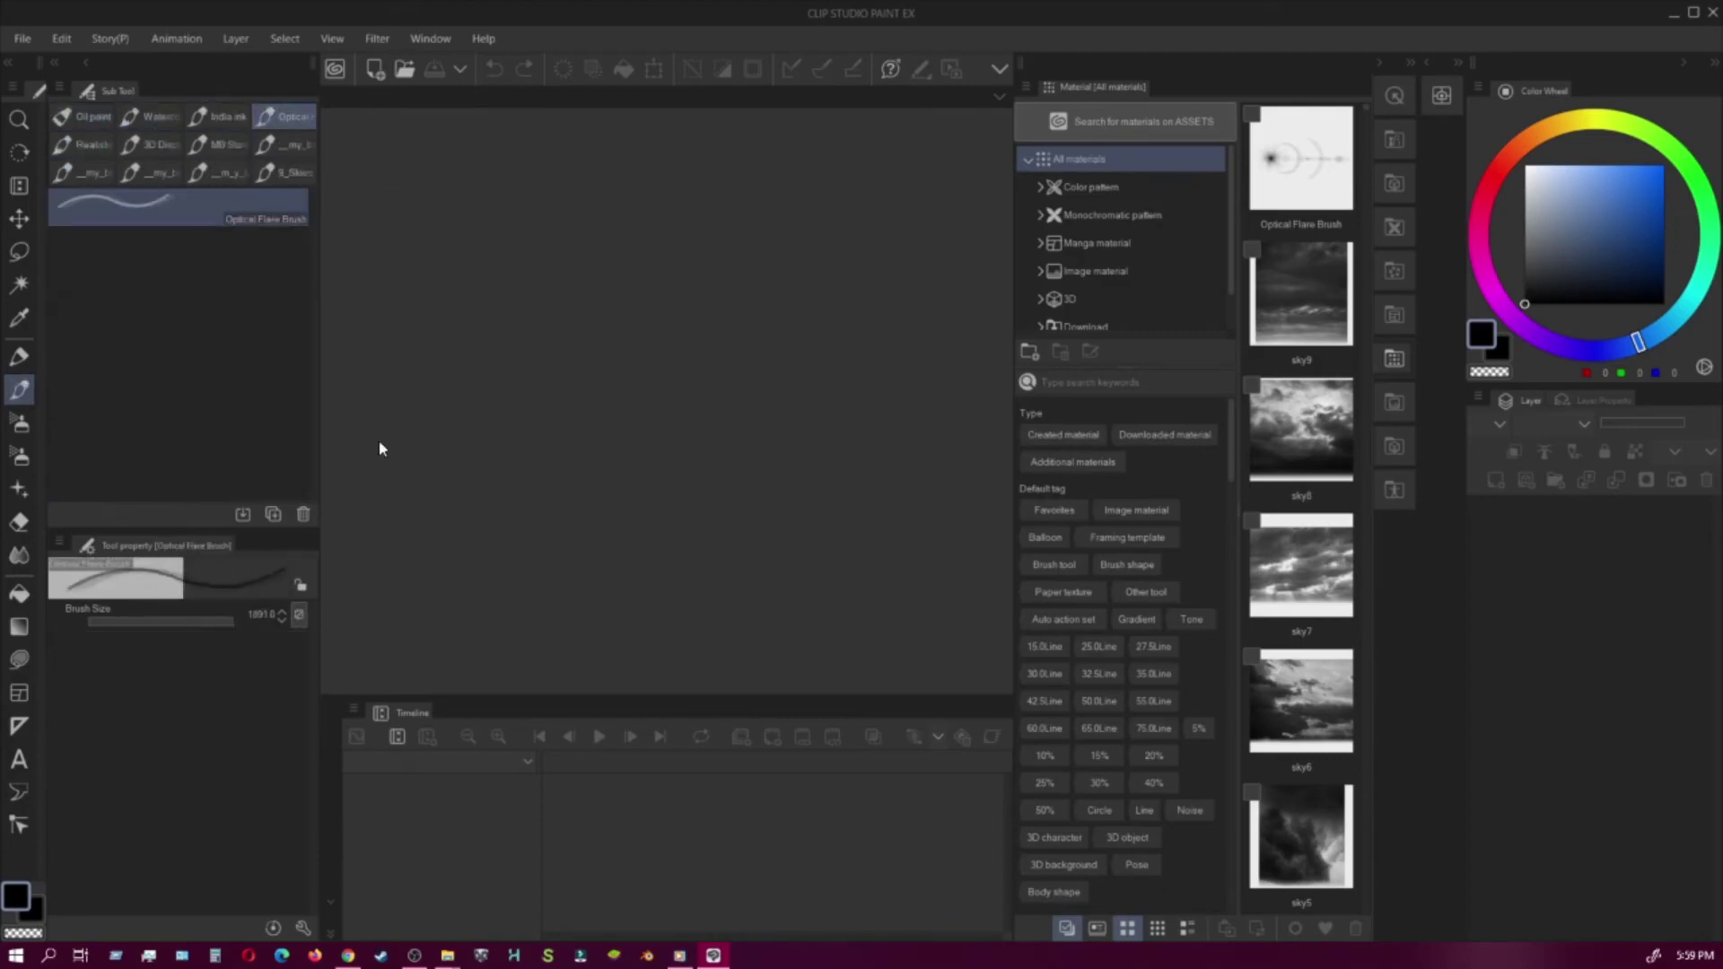
- Create a new 2100 × 1200 px illustration canvas with the default settings
left_click(23, 39)
left_click(63, 61)
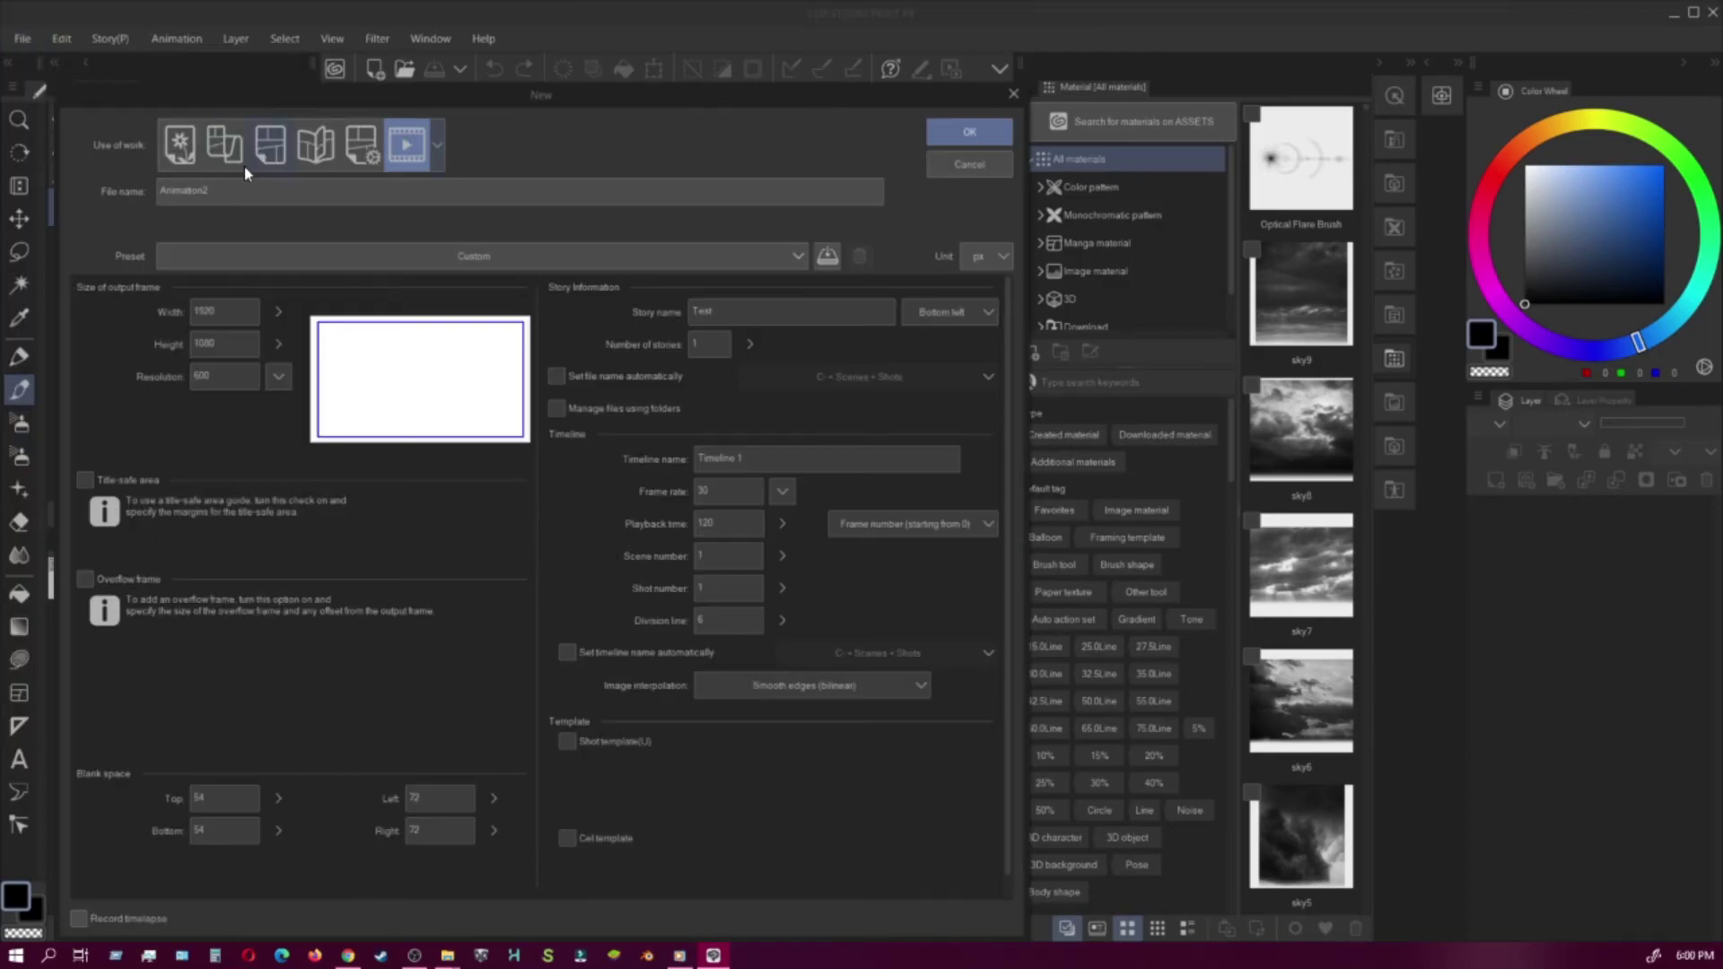
left_click(532, 132)
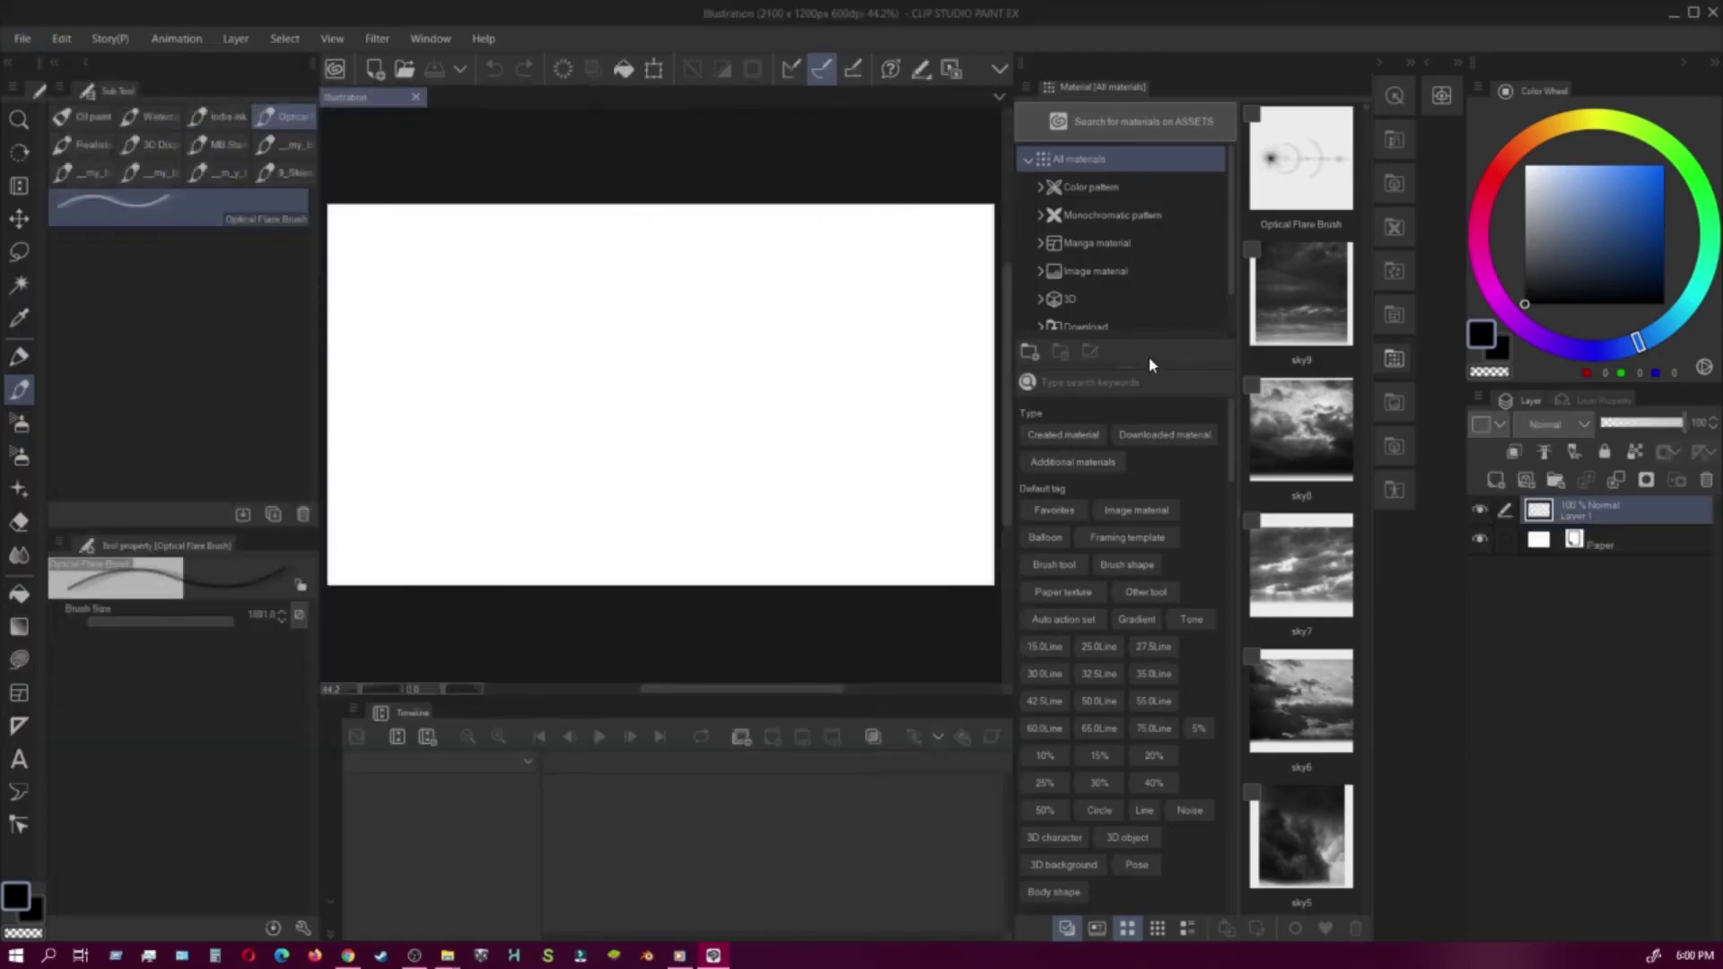
- Paint a light-blue particle cloud with the angeGob 2 sampled brush, undoing two trial strokes
left_click(1322, 550)
left_click(1302, 700)
left_click(215, 172)
left_click(245, 232)
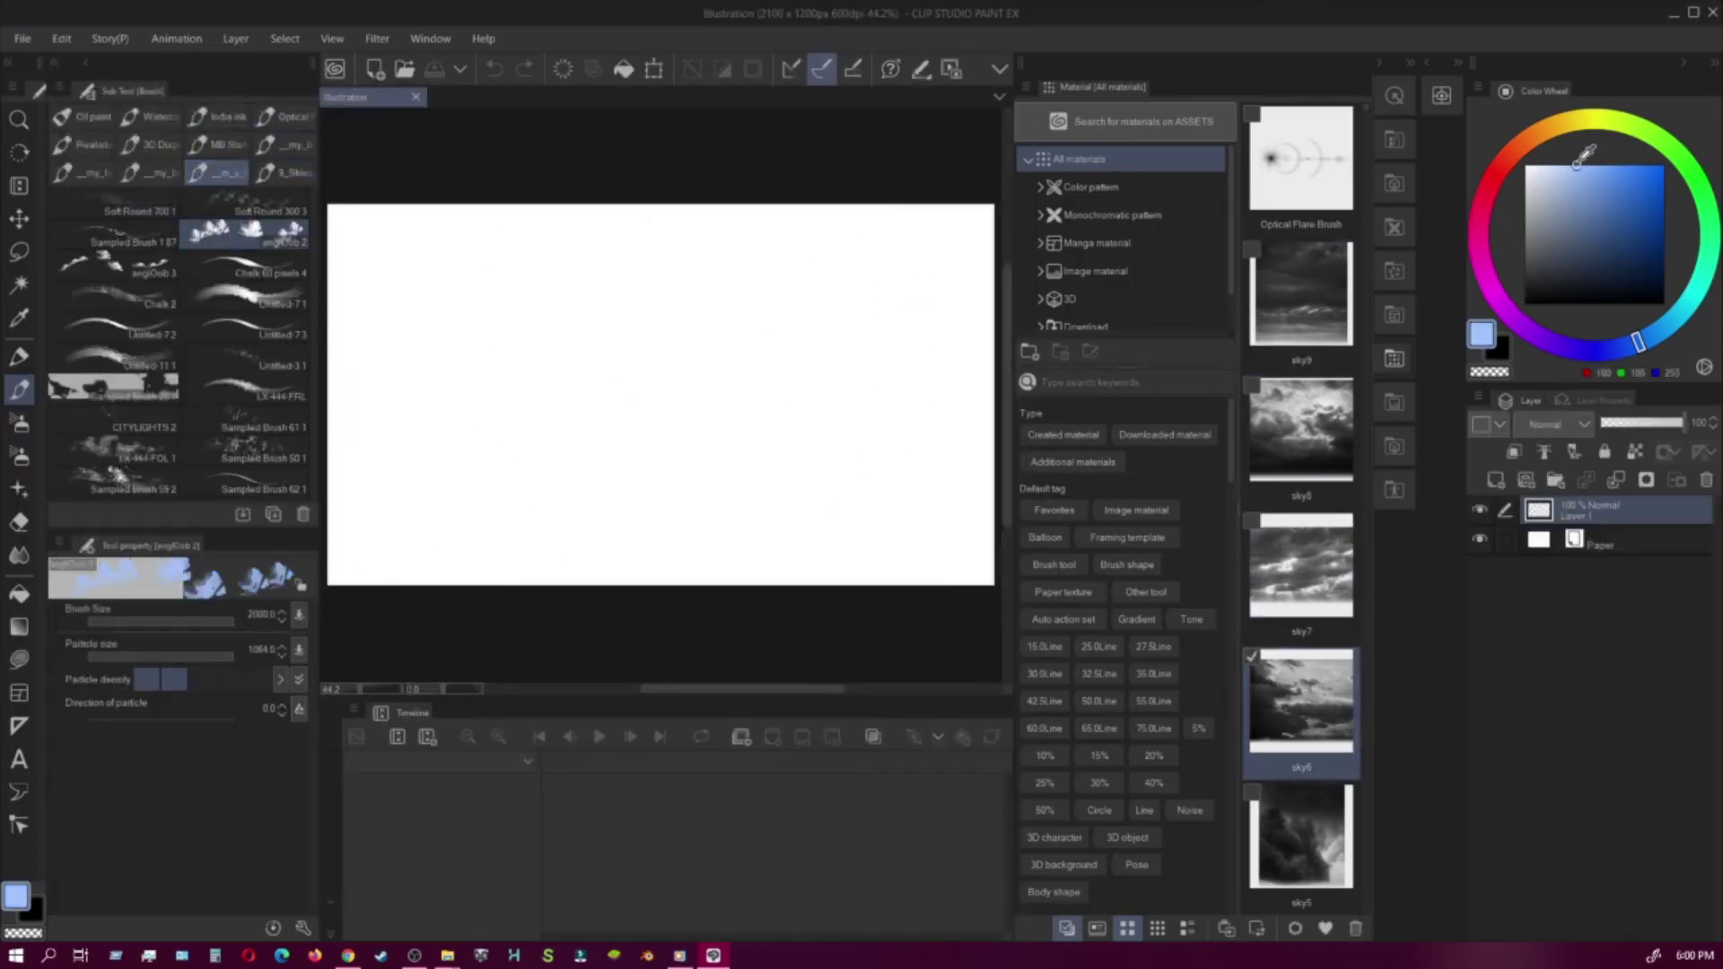
mouse_move(610, 385)
left_mouse_down()
mouse_move(880, 377)
mouse_move(685, 411)
mouse_move(742, 377)
mouse_move(693, 371)
left_mouse_up()
key("ctrl+z")
key("ctrl+z")
left_click_drag(422, 296, 897, 359)
key("ctrl+z")
mouse_move(482, 365)
left_mouse_down()
mouse_move(829, 421)
mouse_move(696, 322)
mouse_move(505, 404)
mouse_move(830, 404)
left_mouse_up()
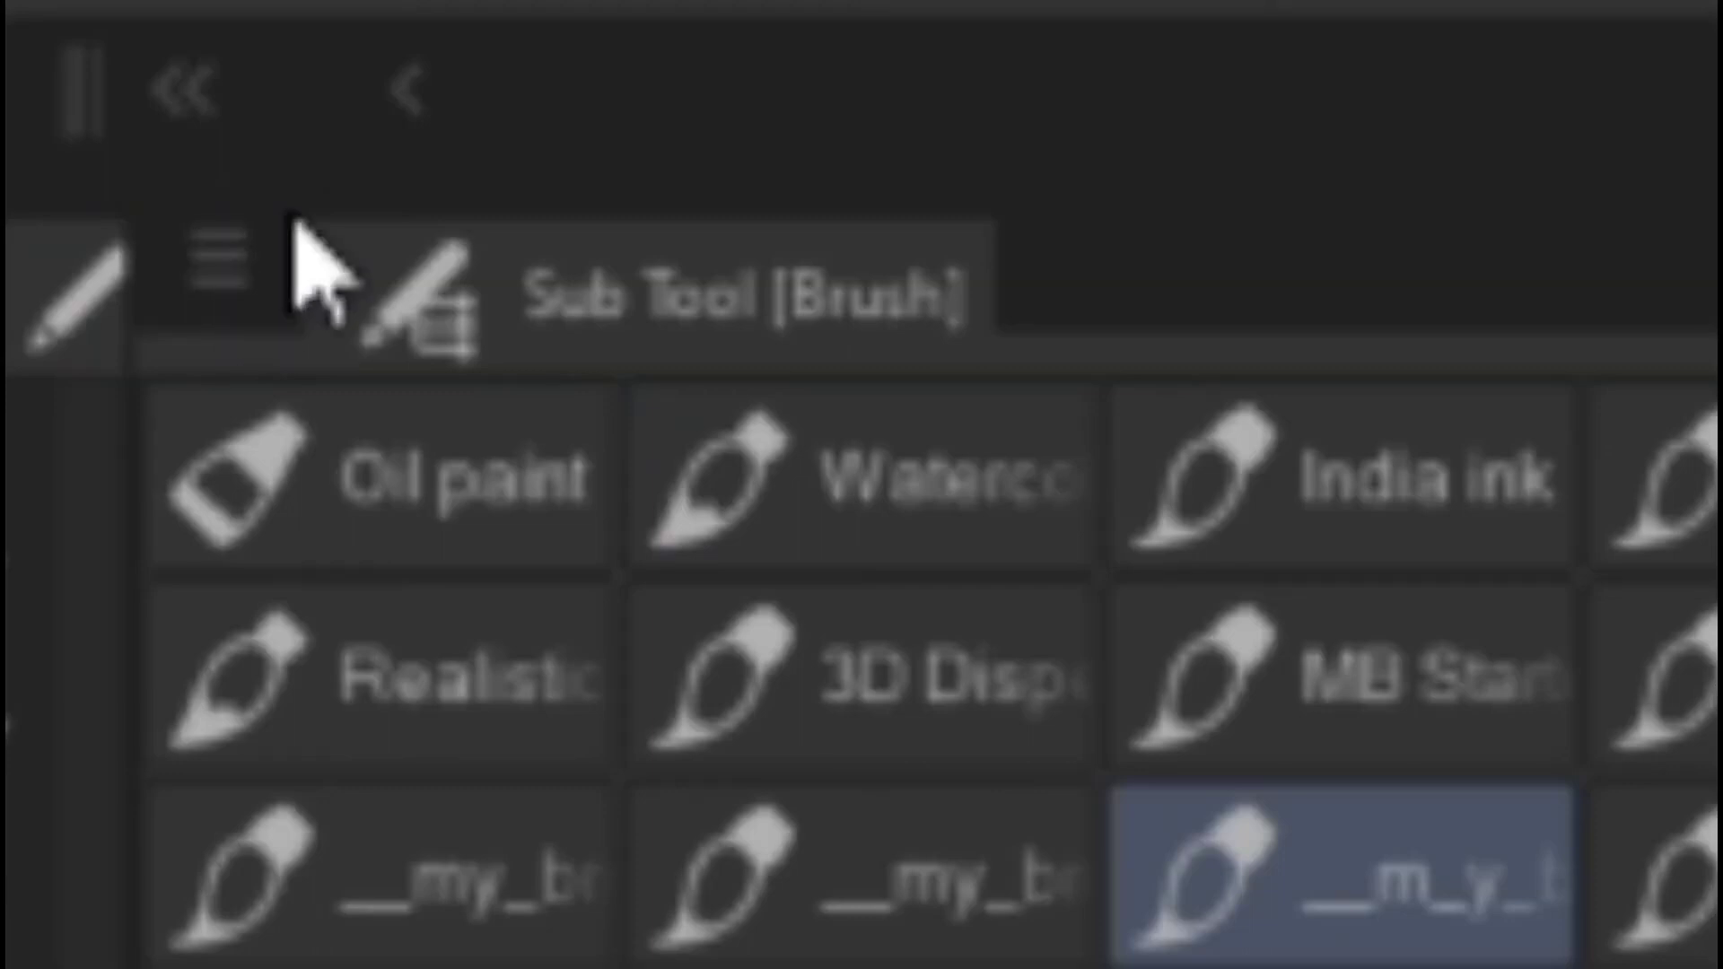
- Import Abstract_Brushes_Vol_8.abr through the Sub Tool menu's Import sub tool command
left_click(215, 260)
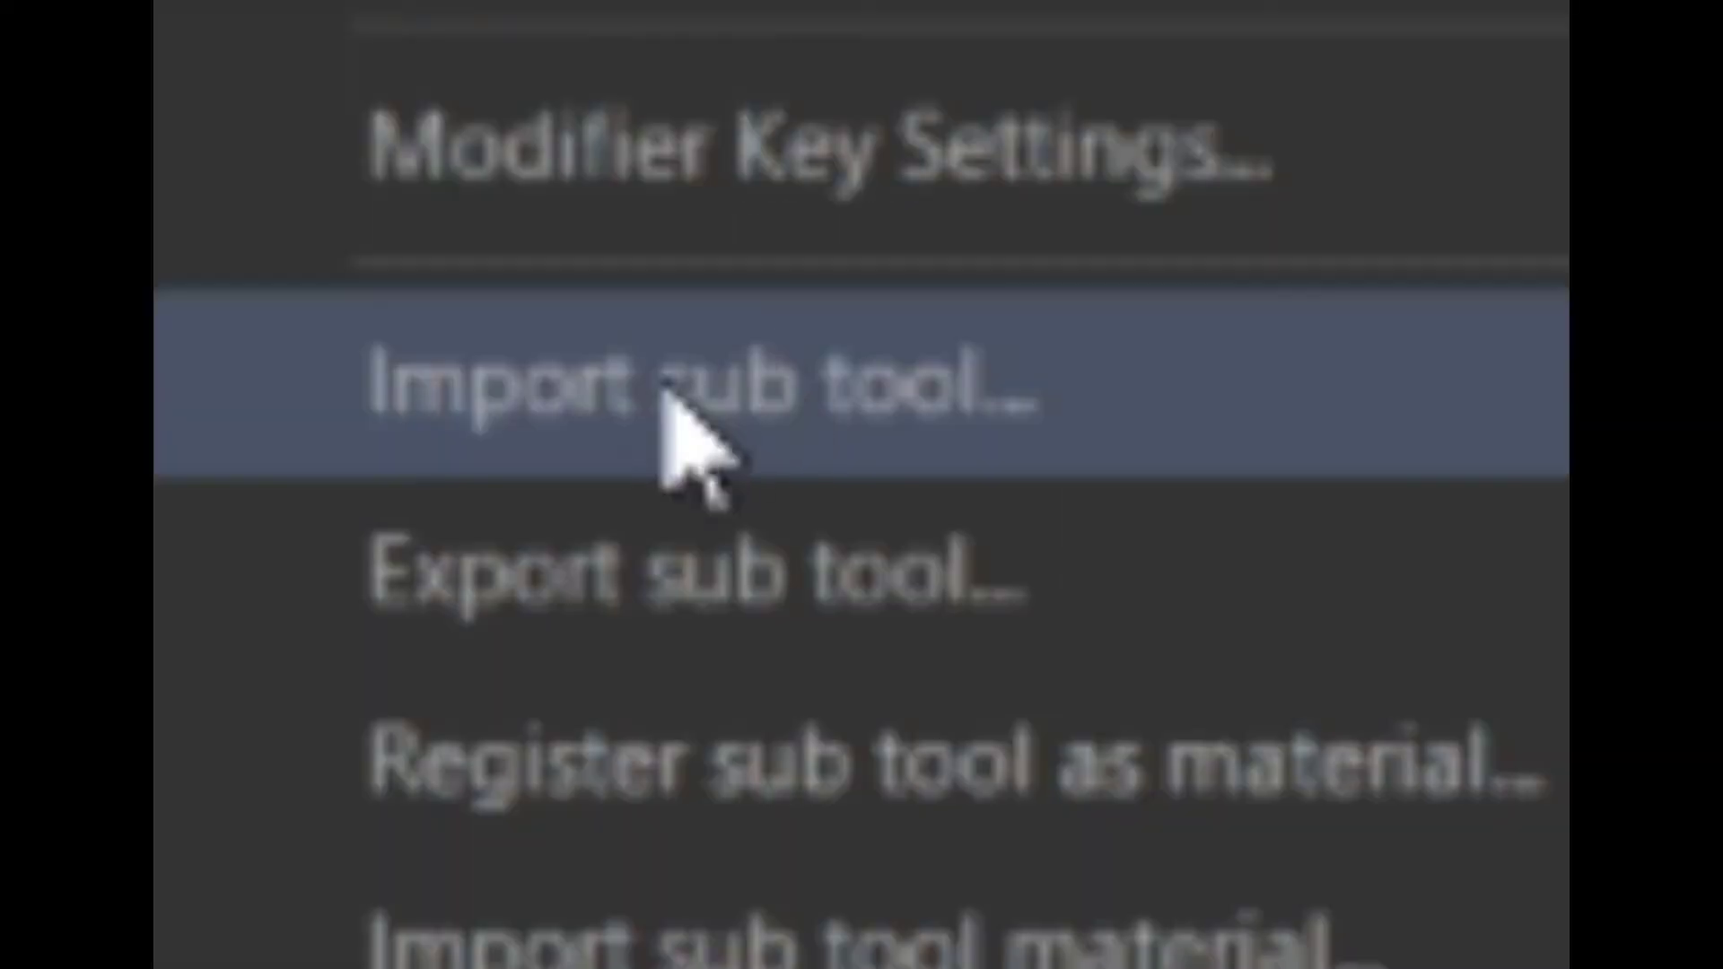
left_click(599, 413)
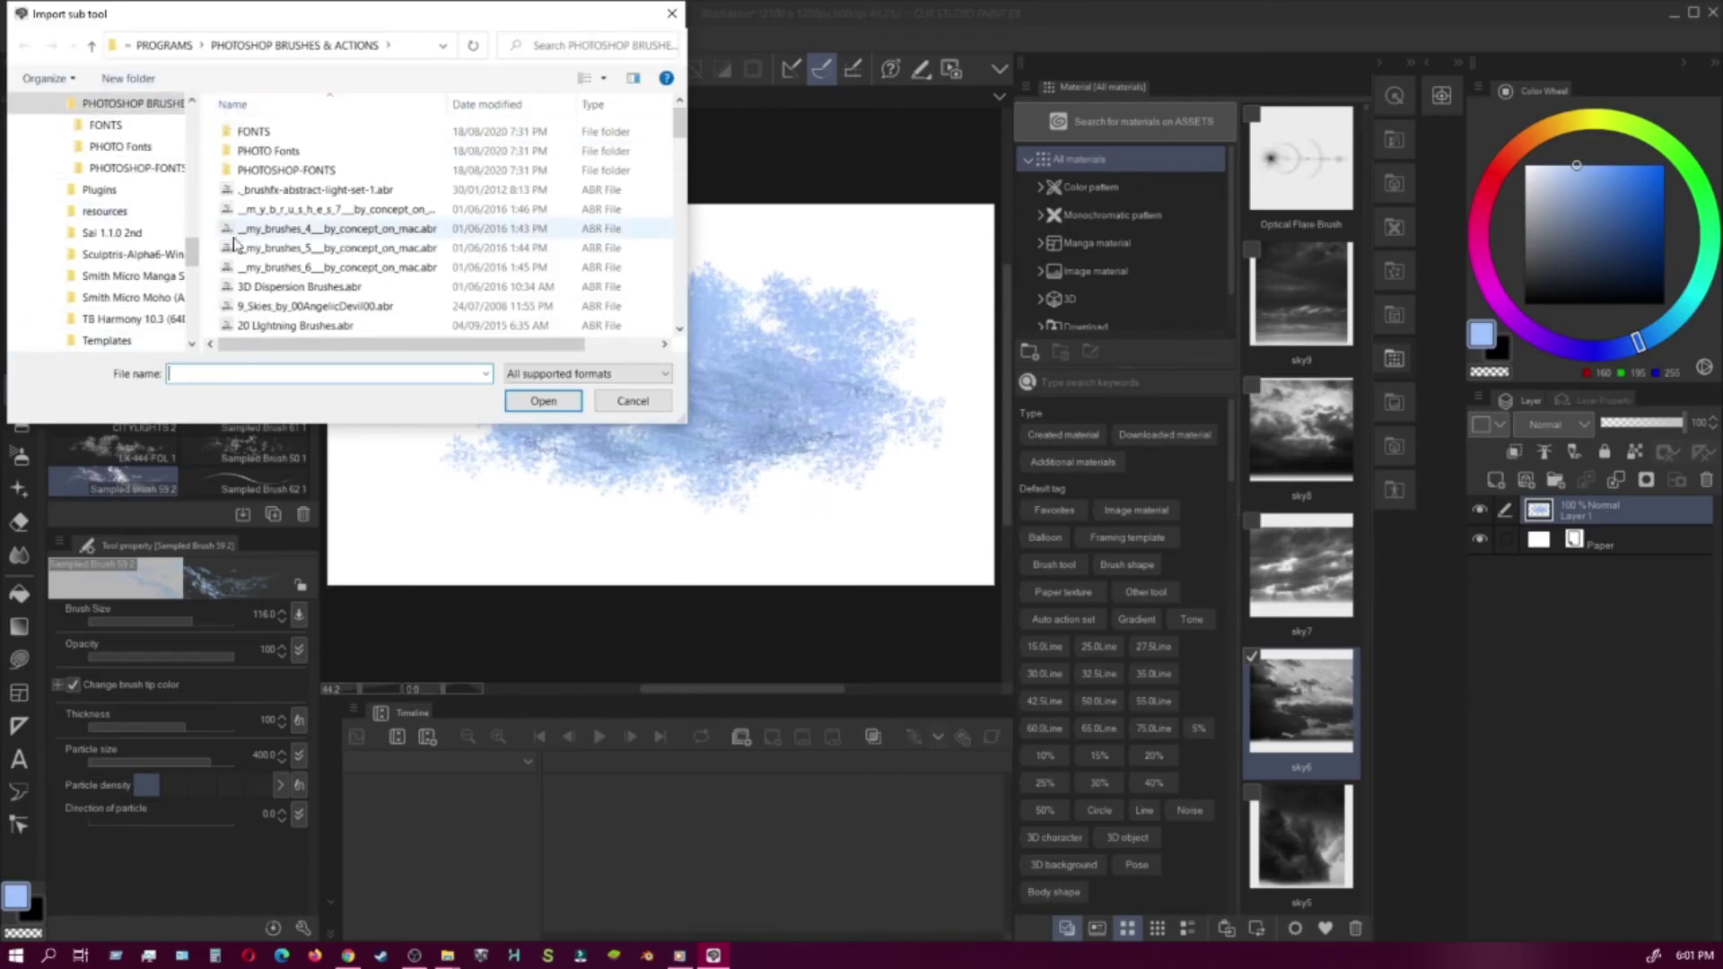
scroll(319, 224, "down", 5)
scroll(318, 224, "up", 1)
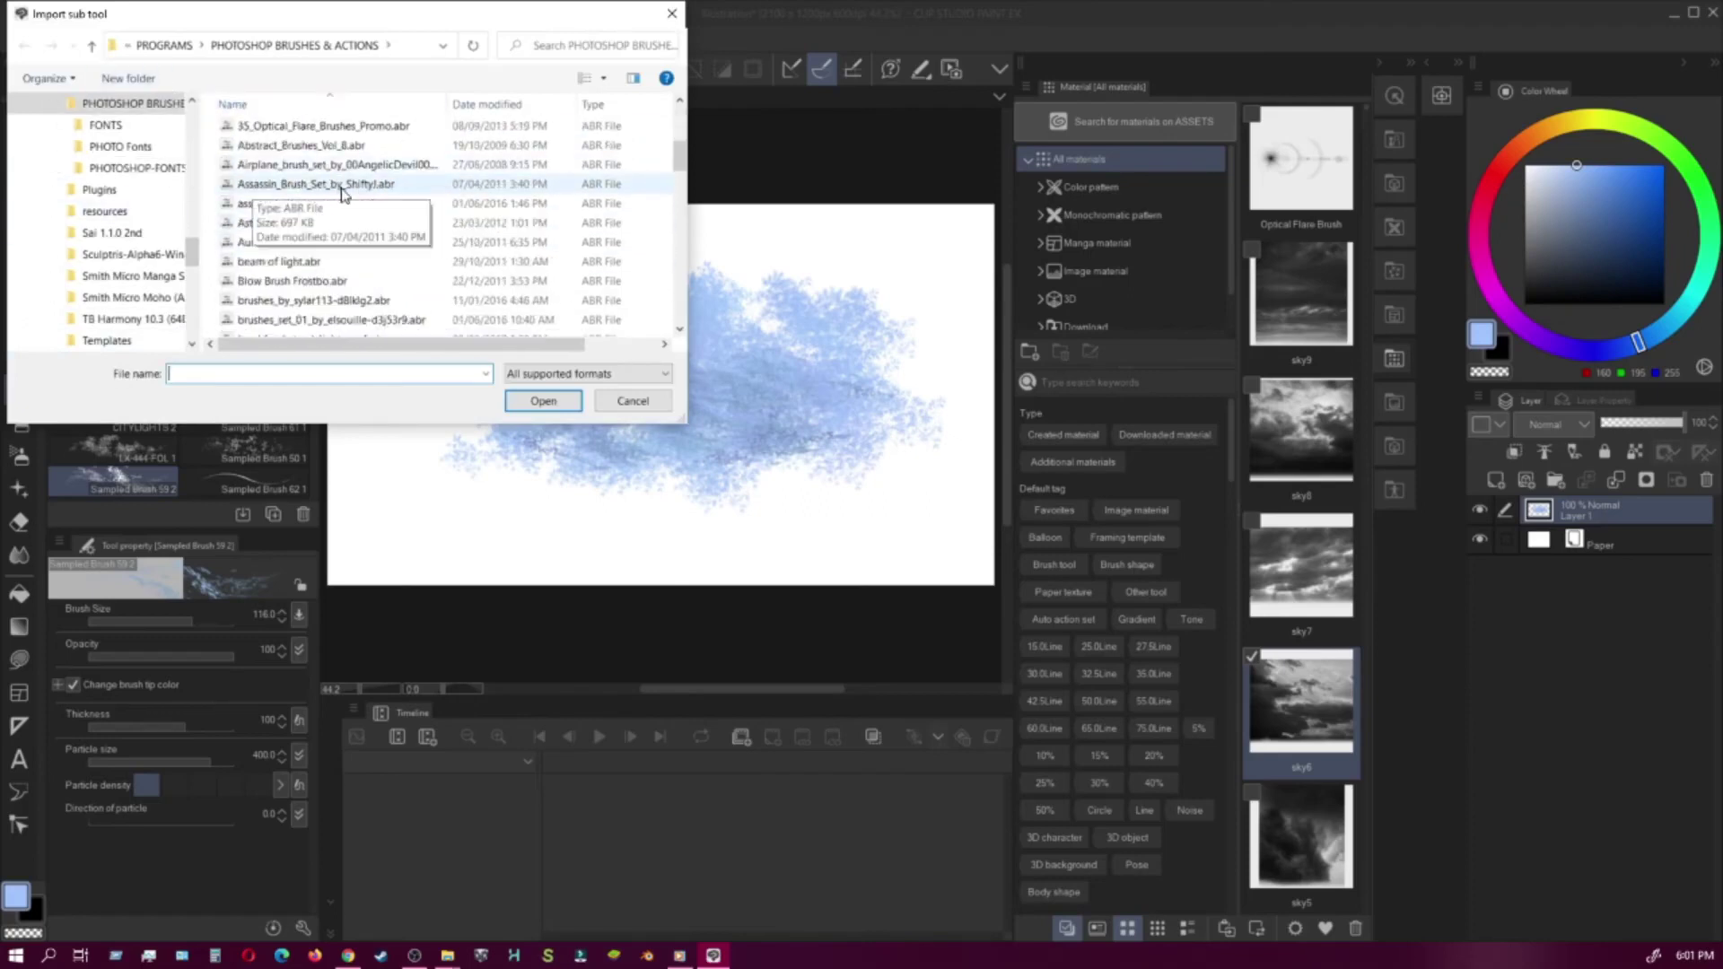
scroll(248, 134, "up", 1)
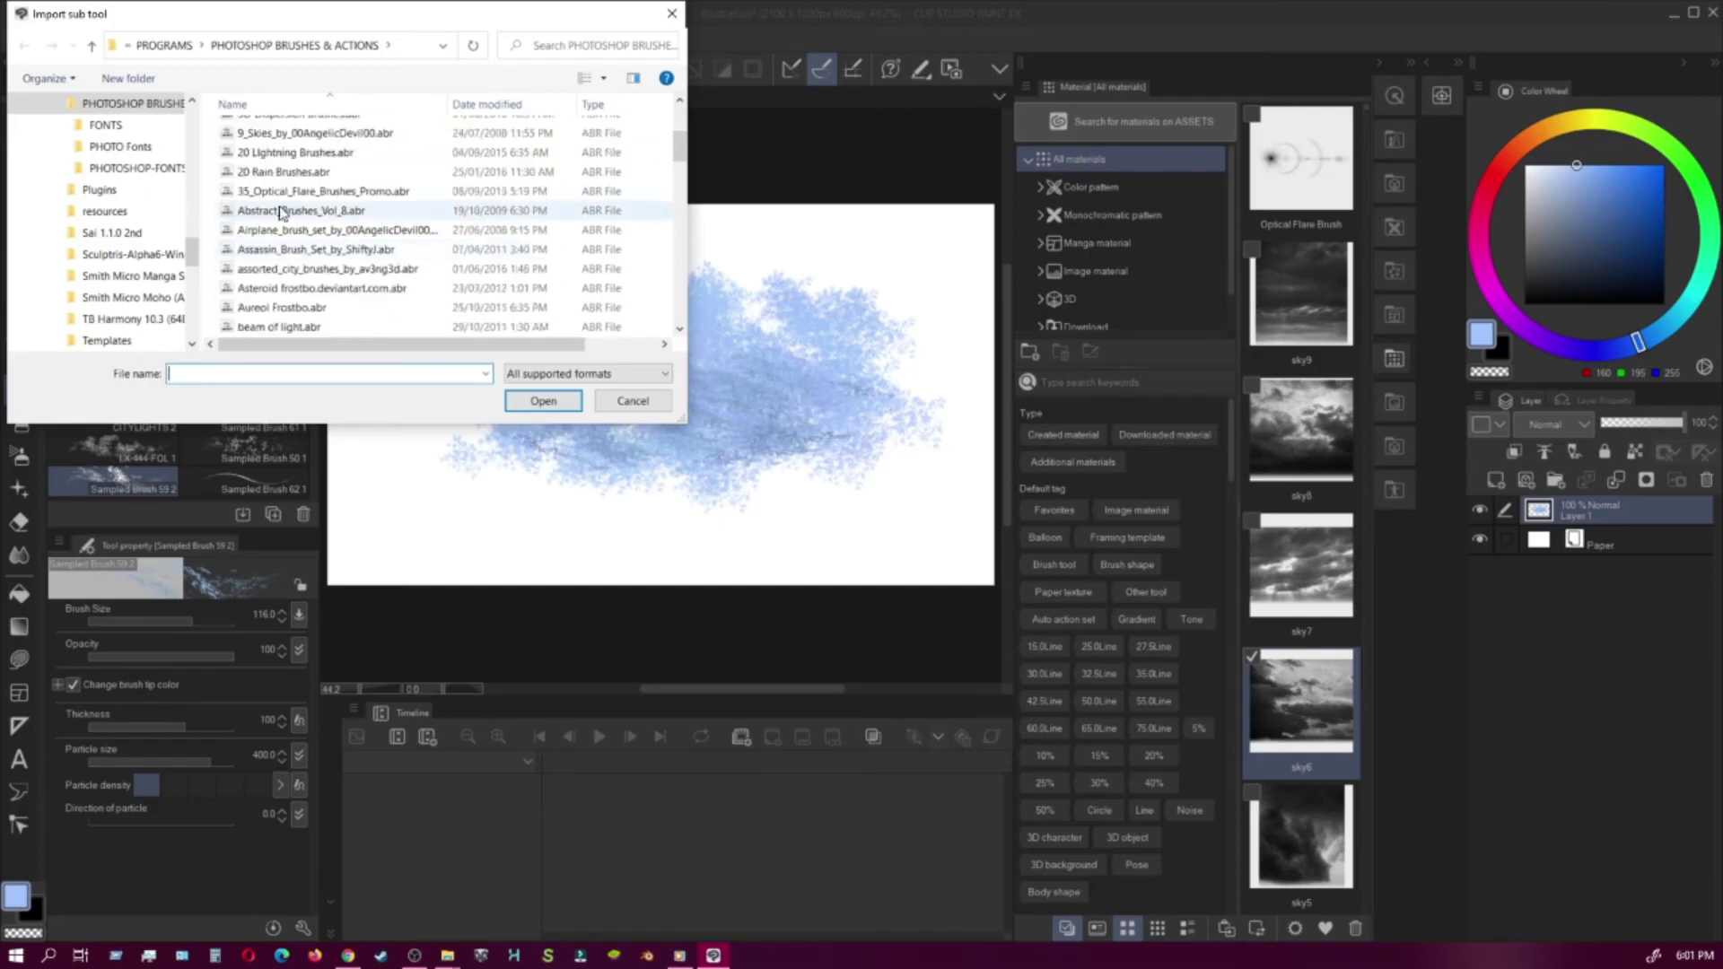
left_click(253, 230)
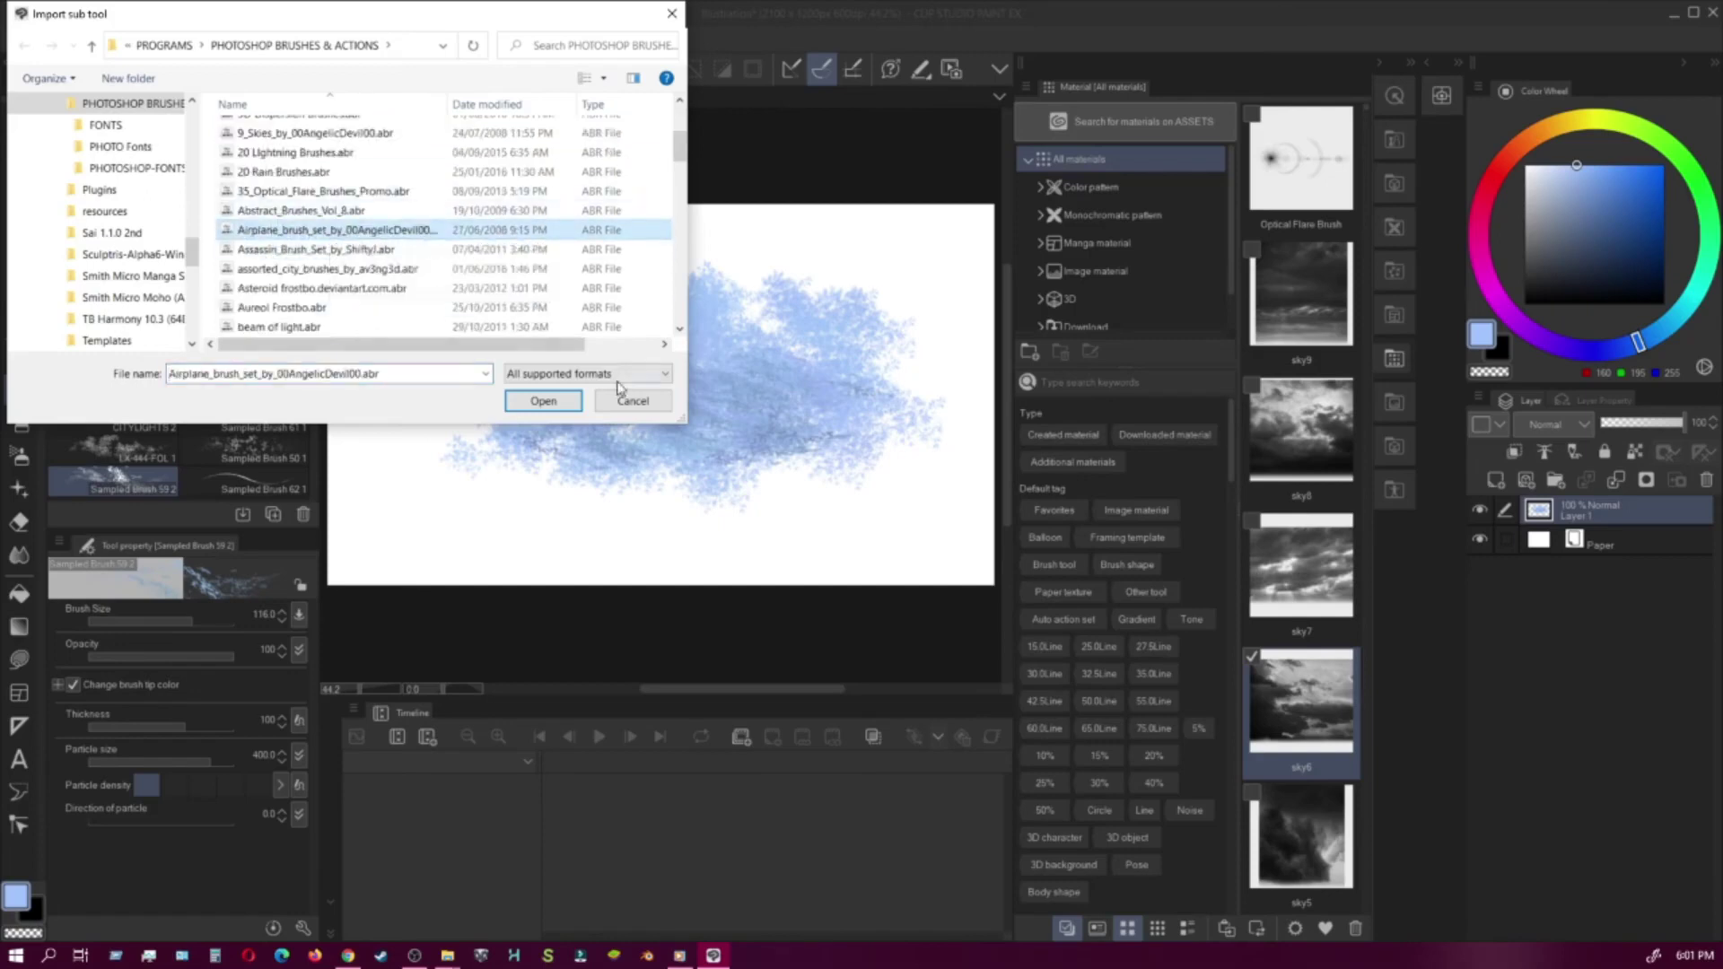
left_click(290, 212)
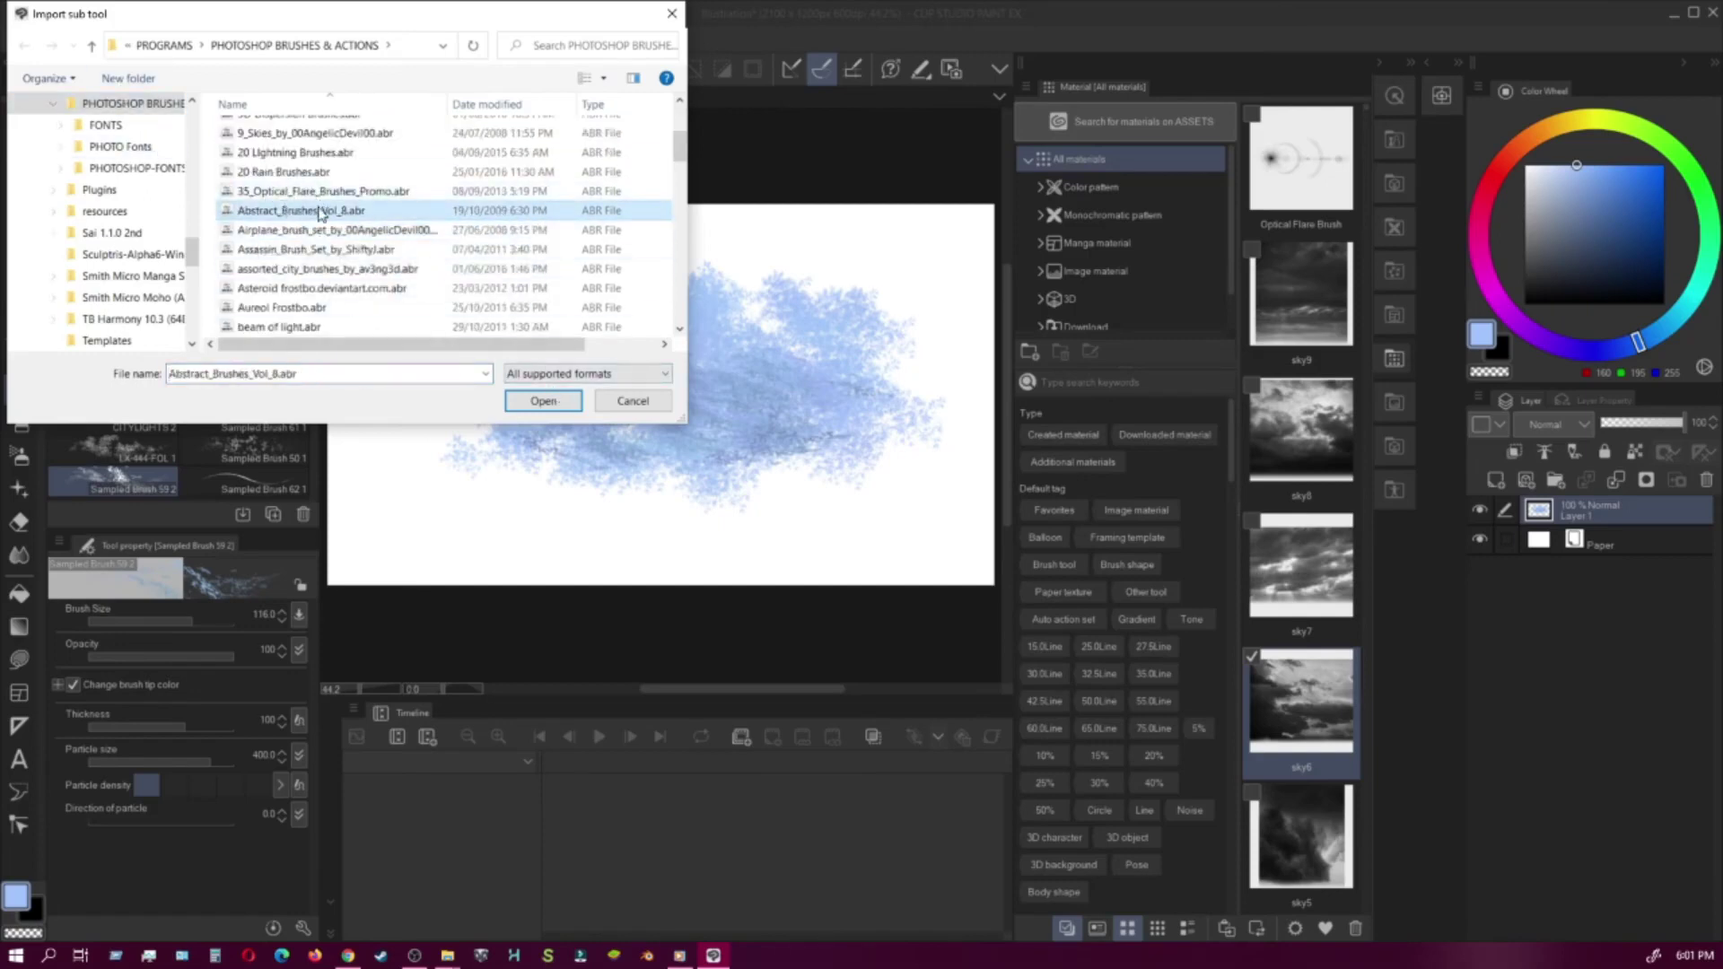
left_click(545, 402)
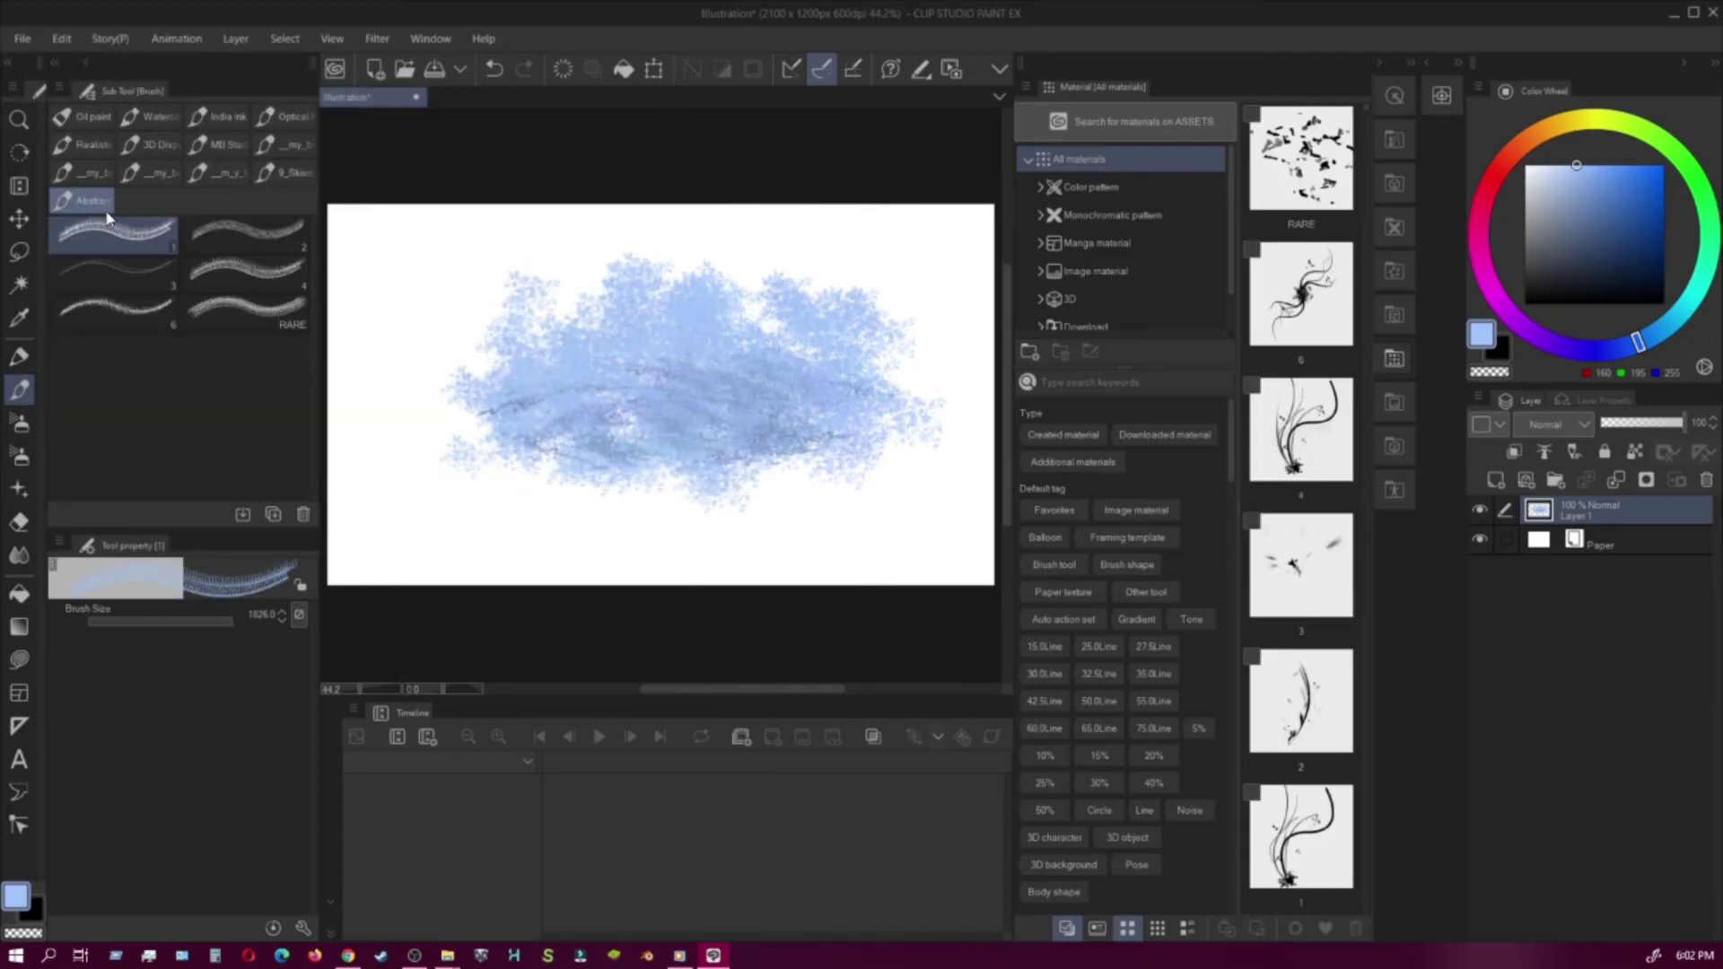
- Paint grass-like Abstract strokes over the cloud, select RARE, and reopen Import sub tool
left_click_drag(422, 395, 571, 341)
left_click_drag(417, 432, 790, 538)
left_click_drag(419, 306, 620, 296)
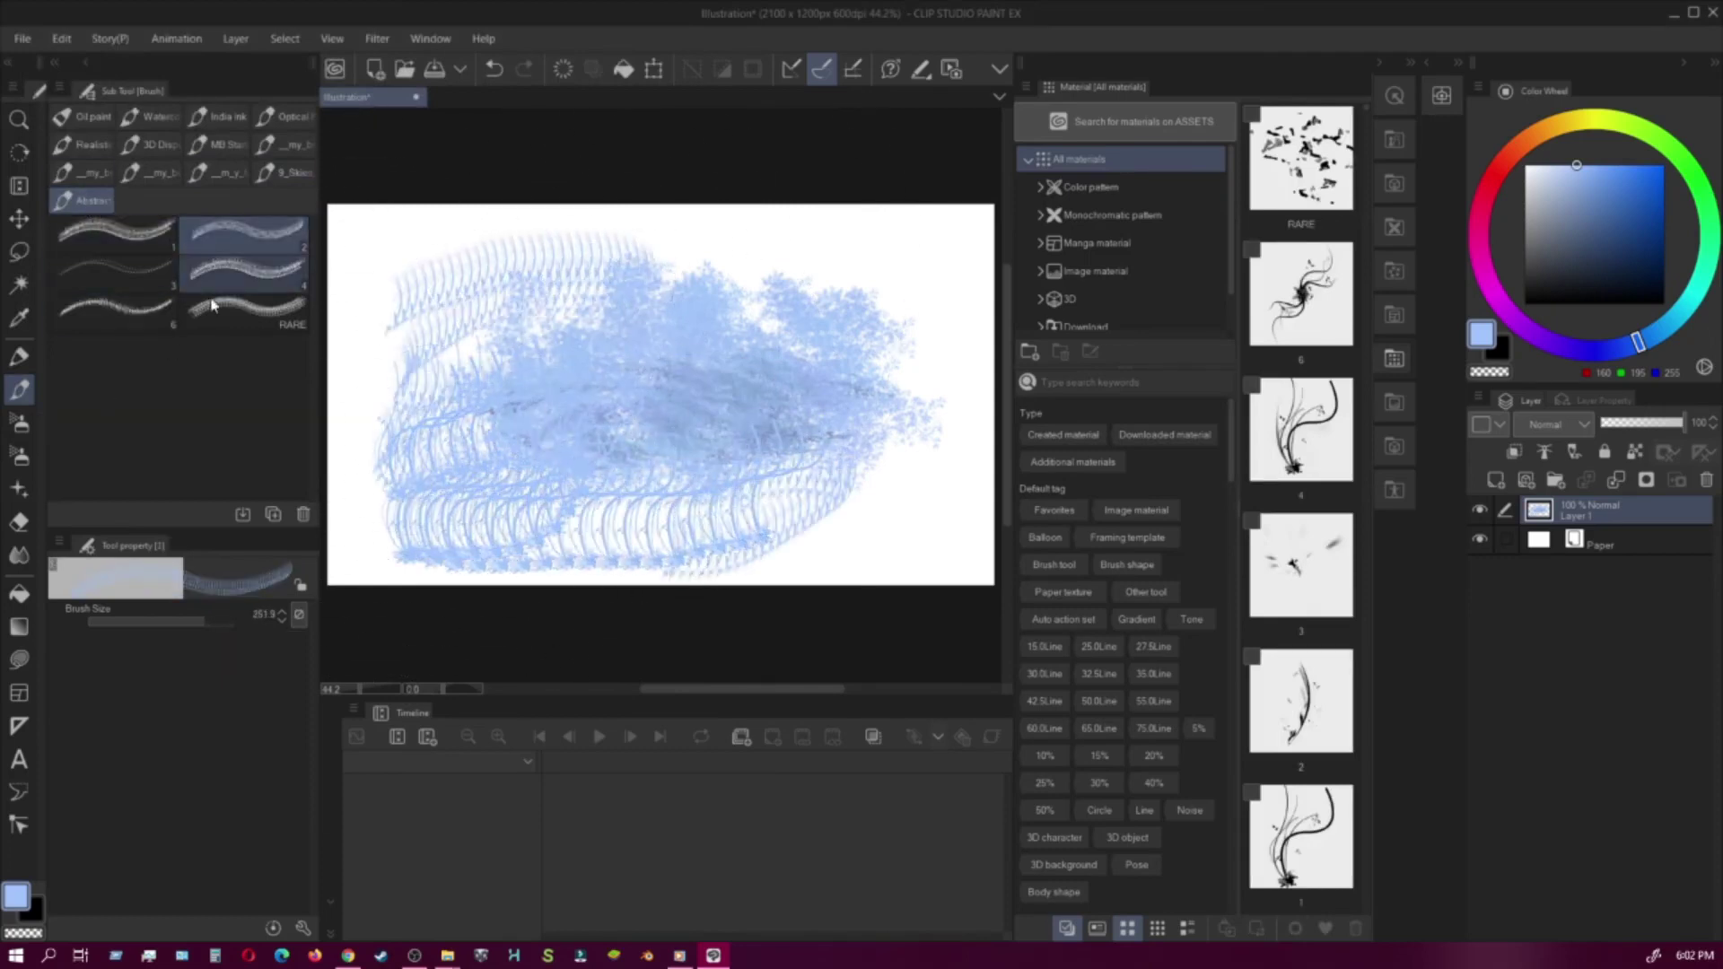
left_click(243, 310)
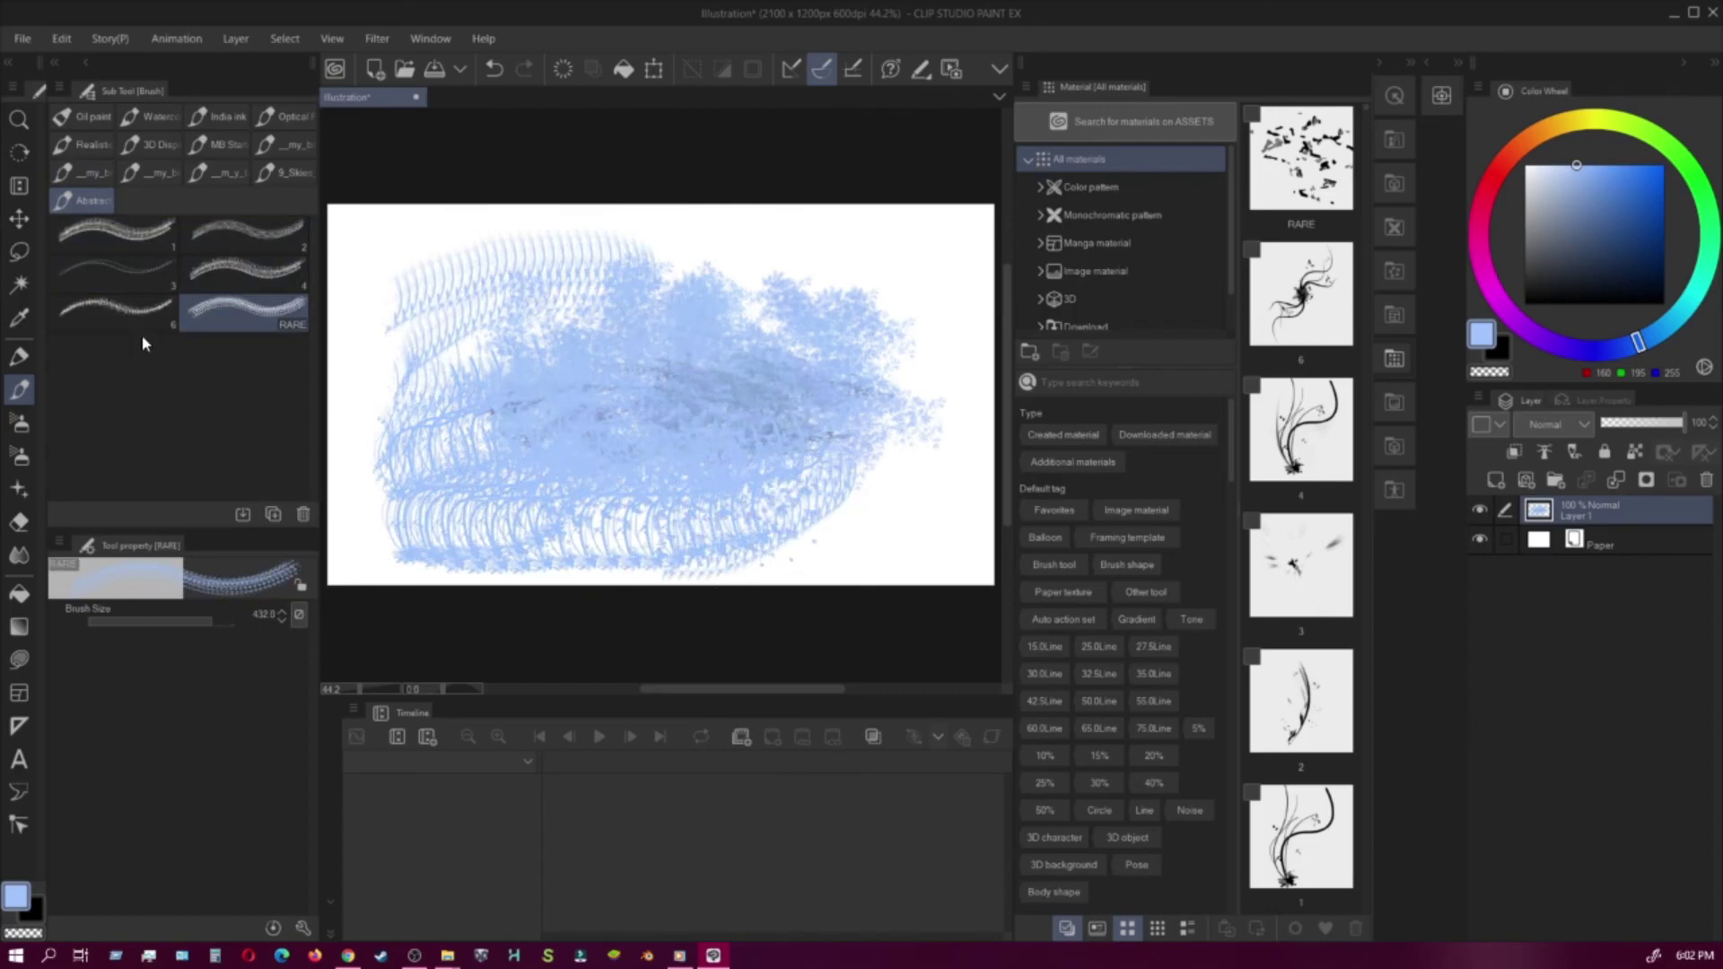
left_click(60, 89)
left_click(153, 569)
- Import the Airplane brush set and stamp its sig title strokes in dark navy
scroll(266, 296, "down", 1)
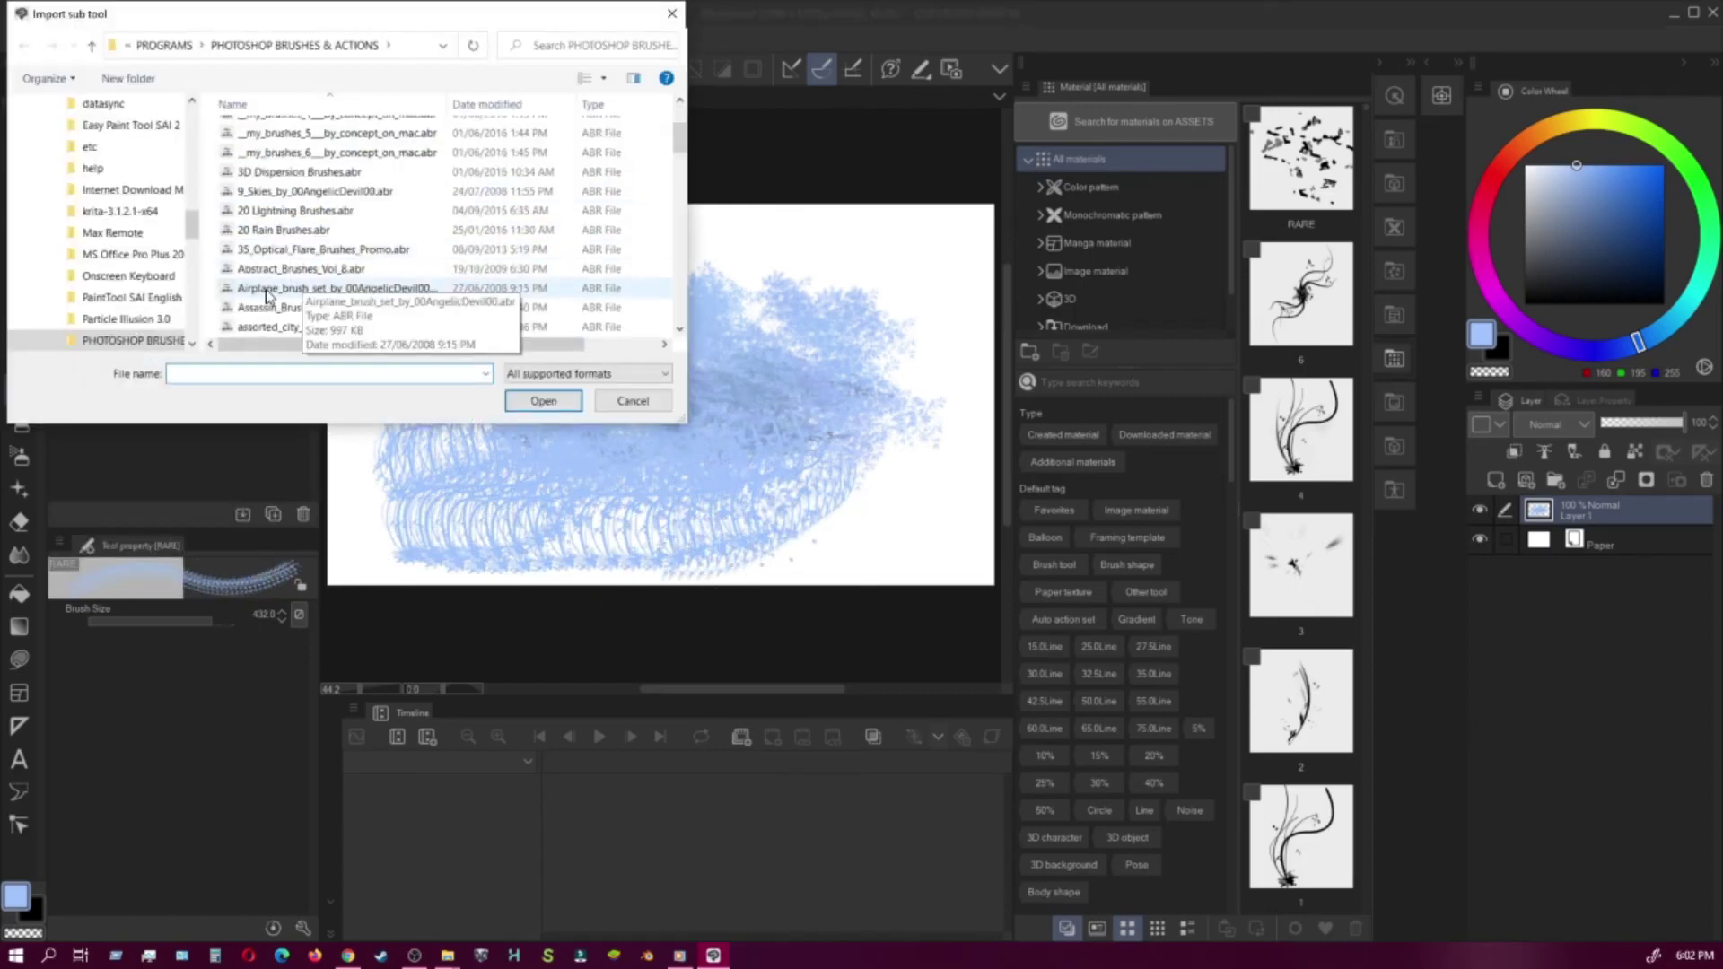
double_click(267, 290)
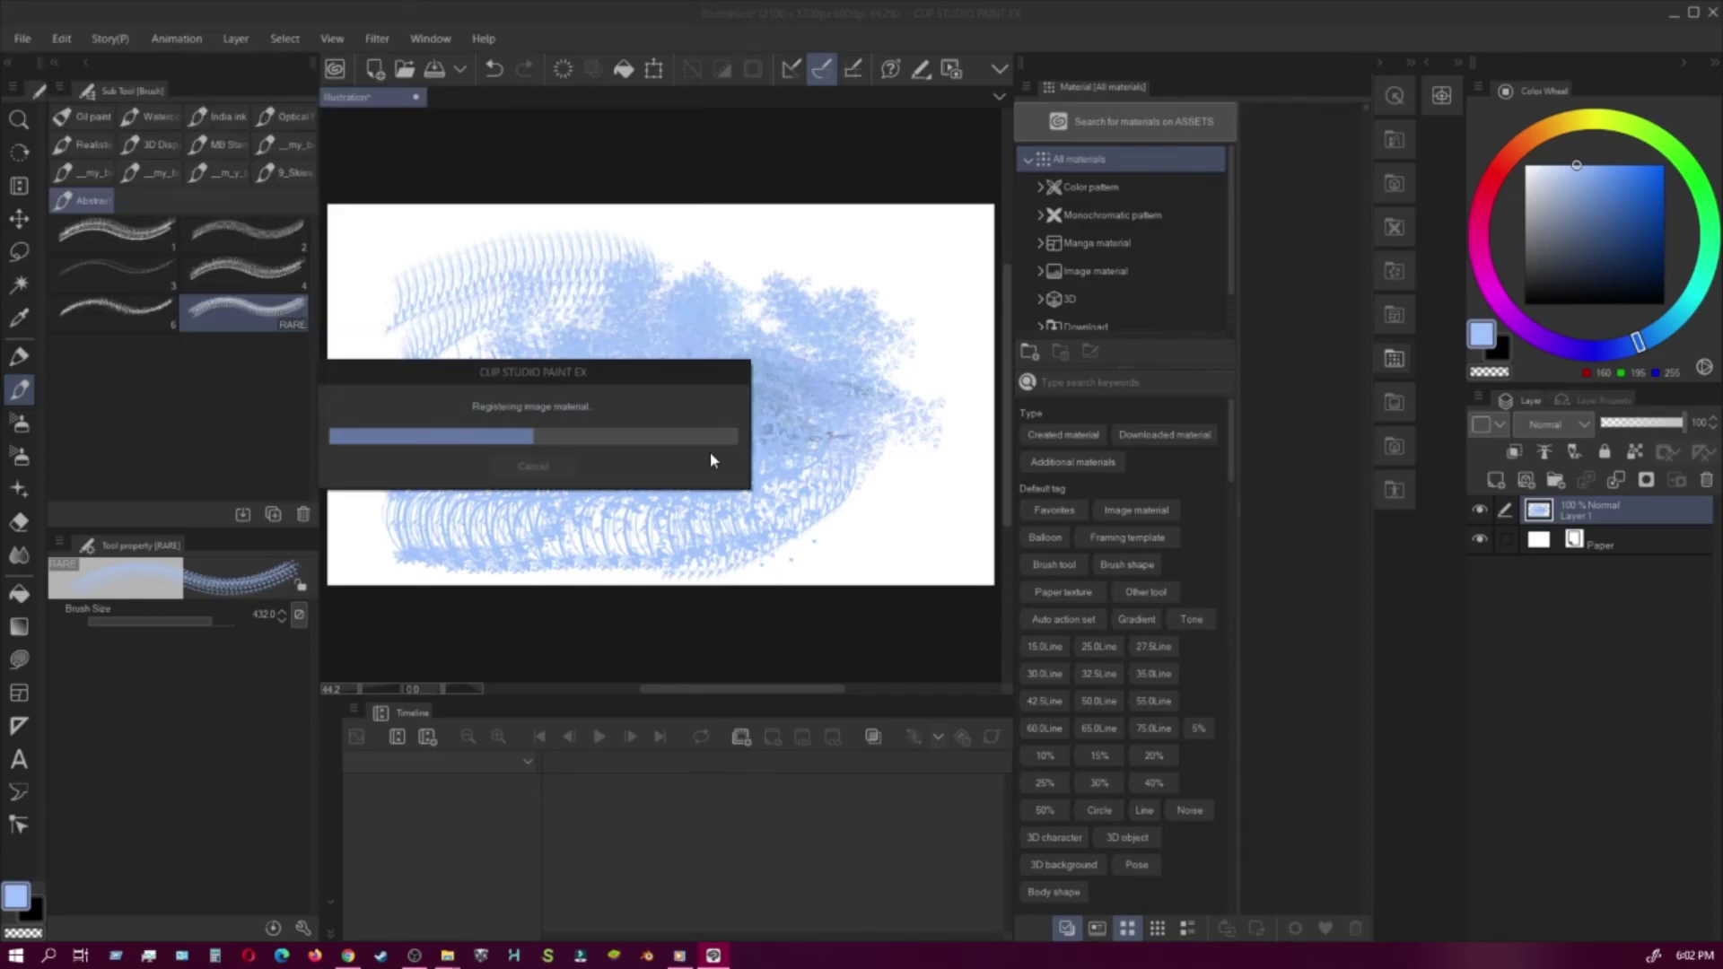
left_click(101, 239)
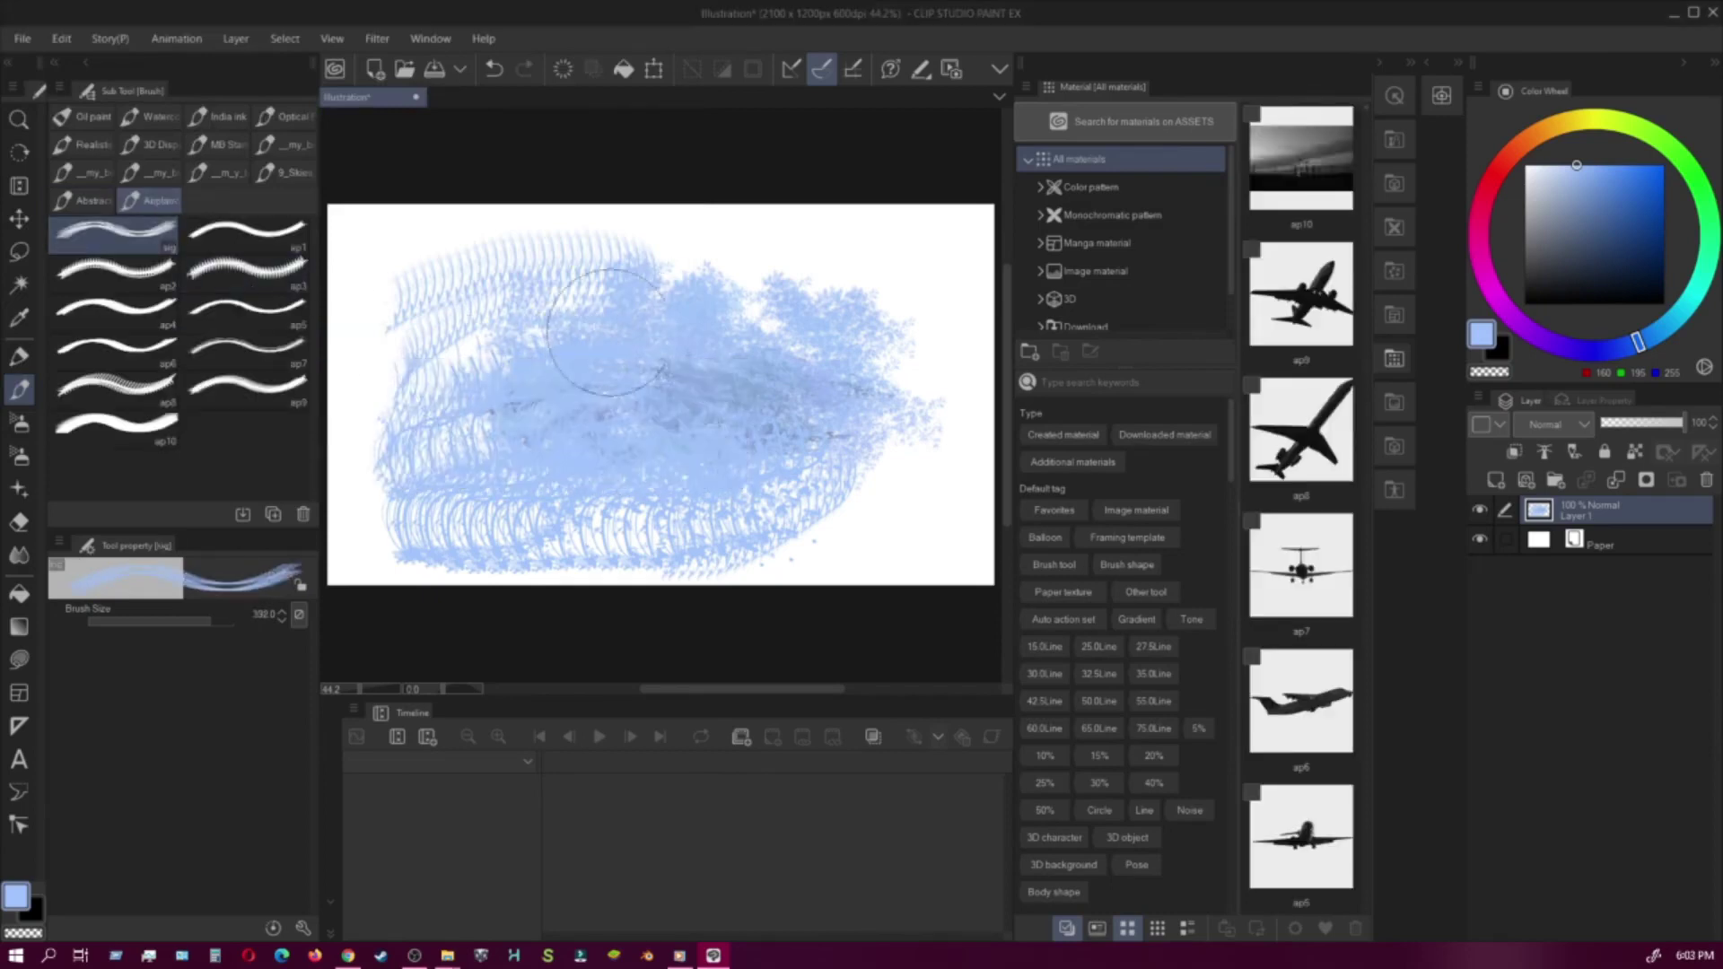
left_click(769, 339)
left_click_drag(628, 346, 552, 332)
left_click_drag(507, 492, 807, 474)
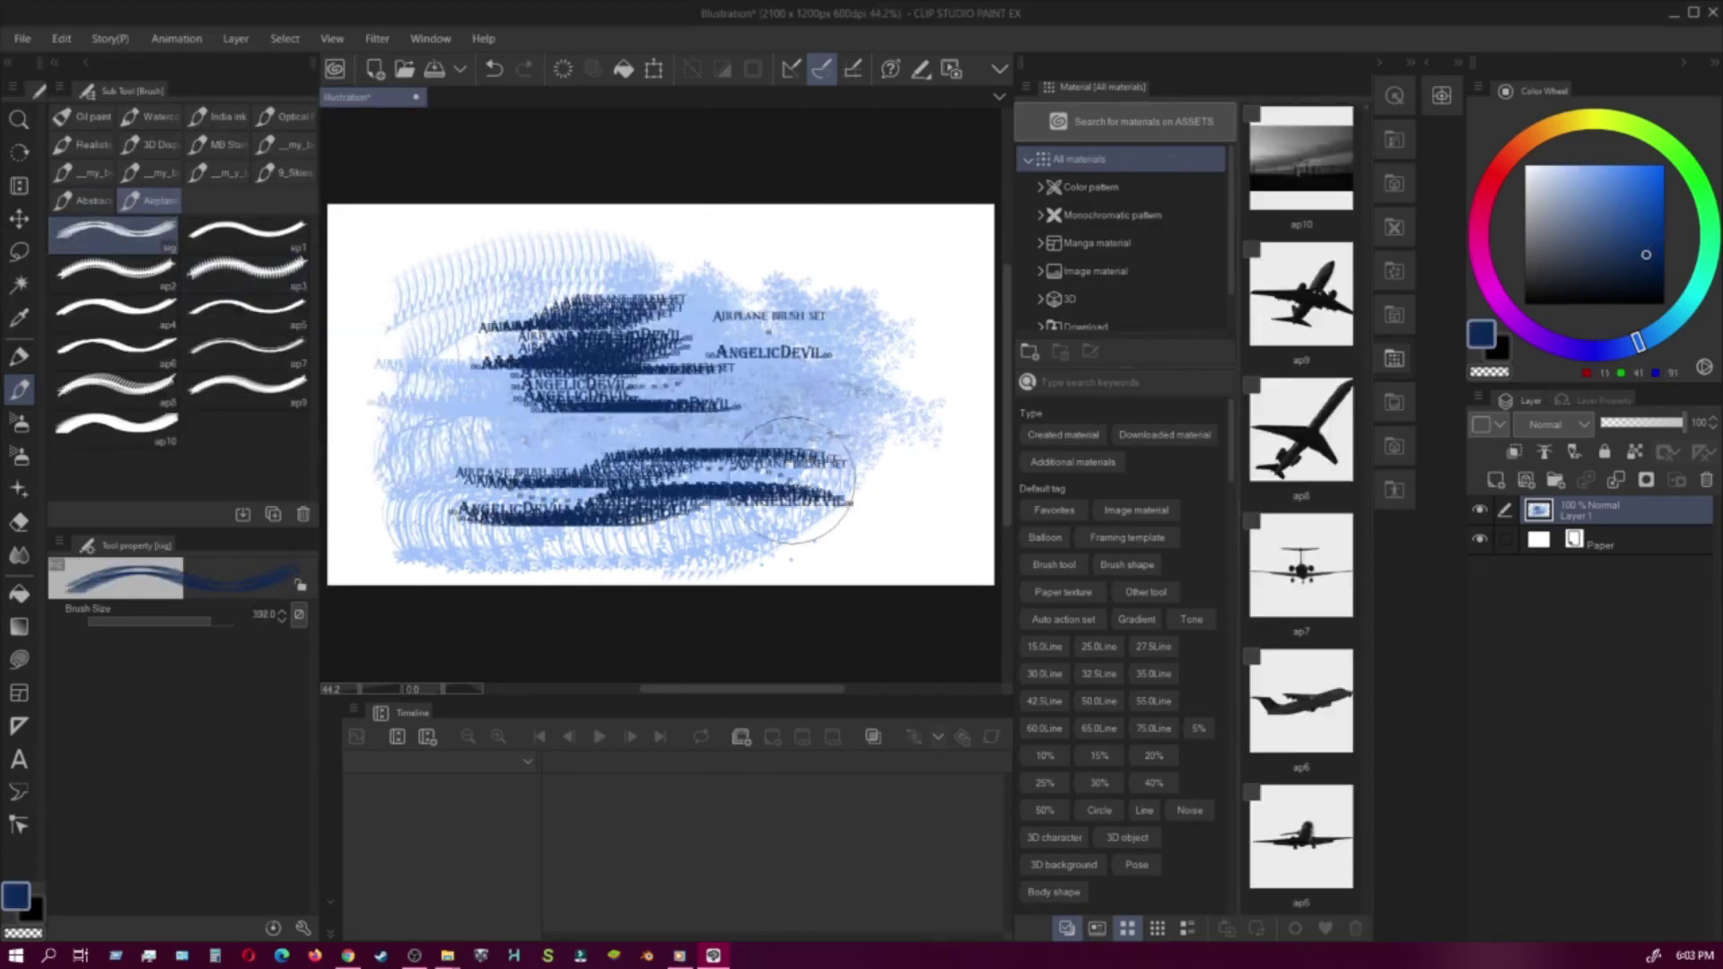
left_click(872, 372)
- Stamp six ap1 airplane silhouettes and two large ap2 airplanes across the canvas
left_click(246, 235)
left_click(467, 285)
left_click(418, 411)
left_click(447, 489)
left_click(687, 429)
left_click(852, 348)
left_click(779, 242)
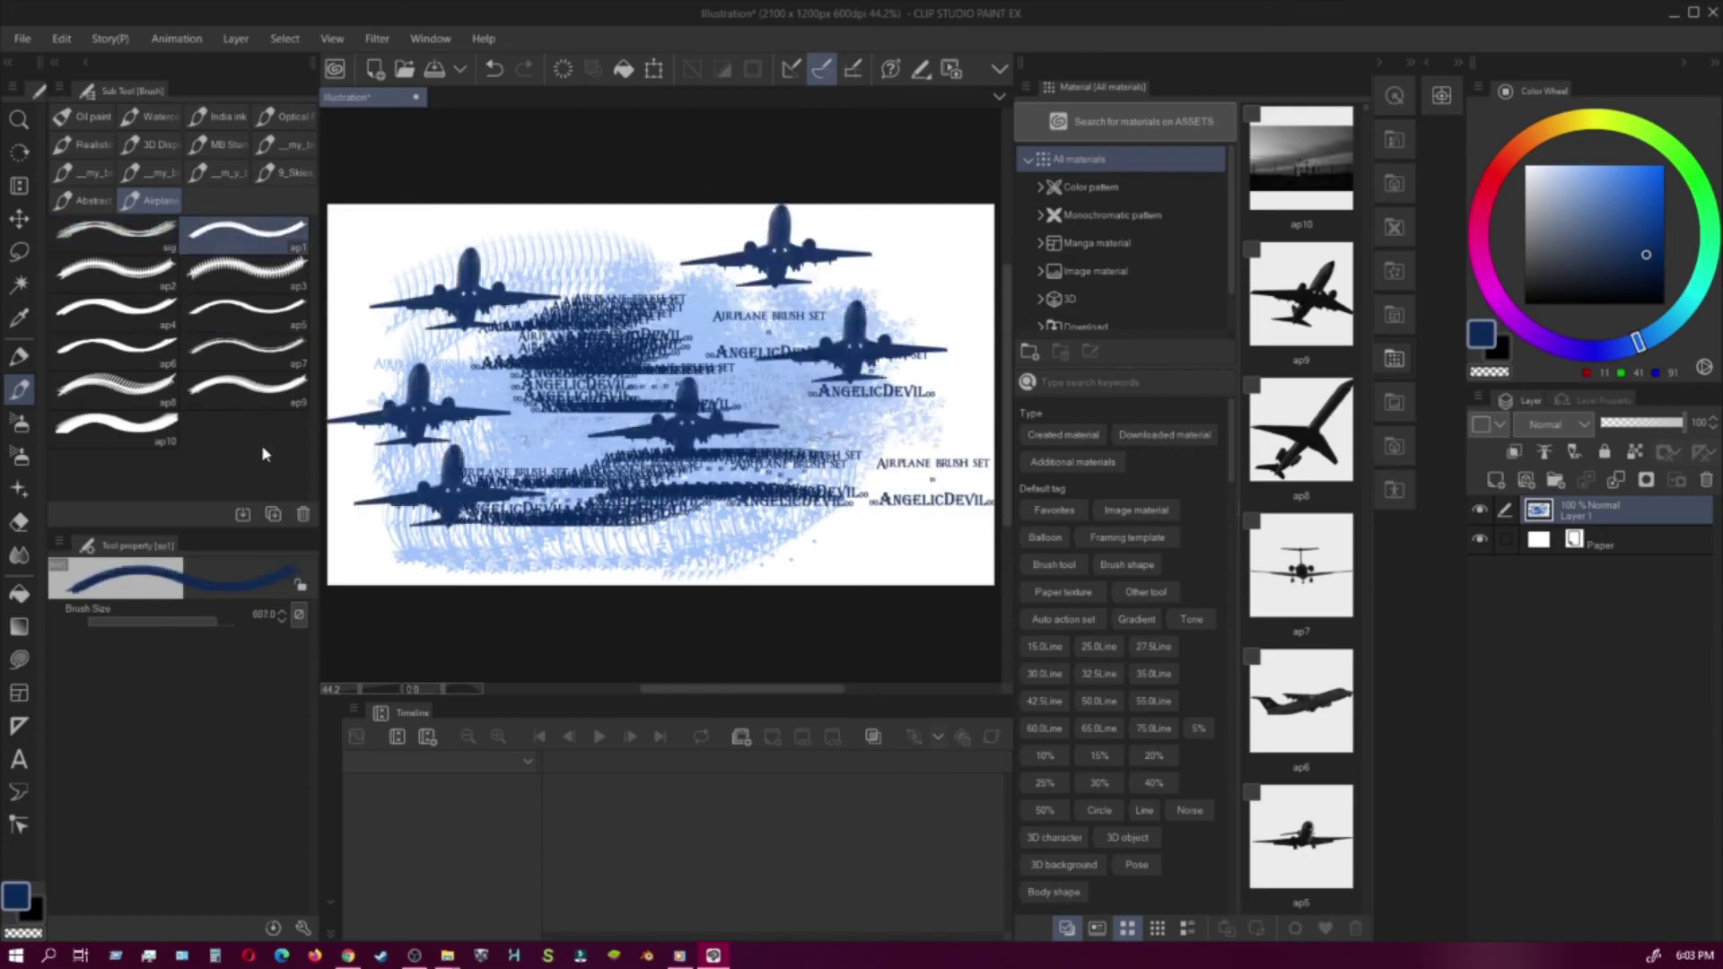
left_click(117, 270)
left_click(853, 404)
left_click(620, 359)
- Stamp a small ap5 airplane, three diagonal ap9 airplanes, and a tilted one upper right
left_click(246, 309)
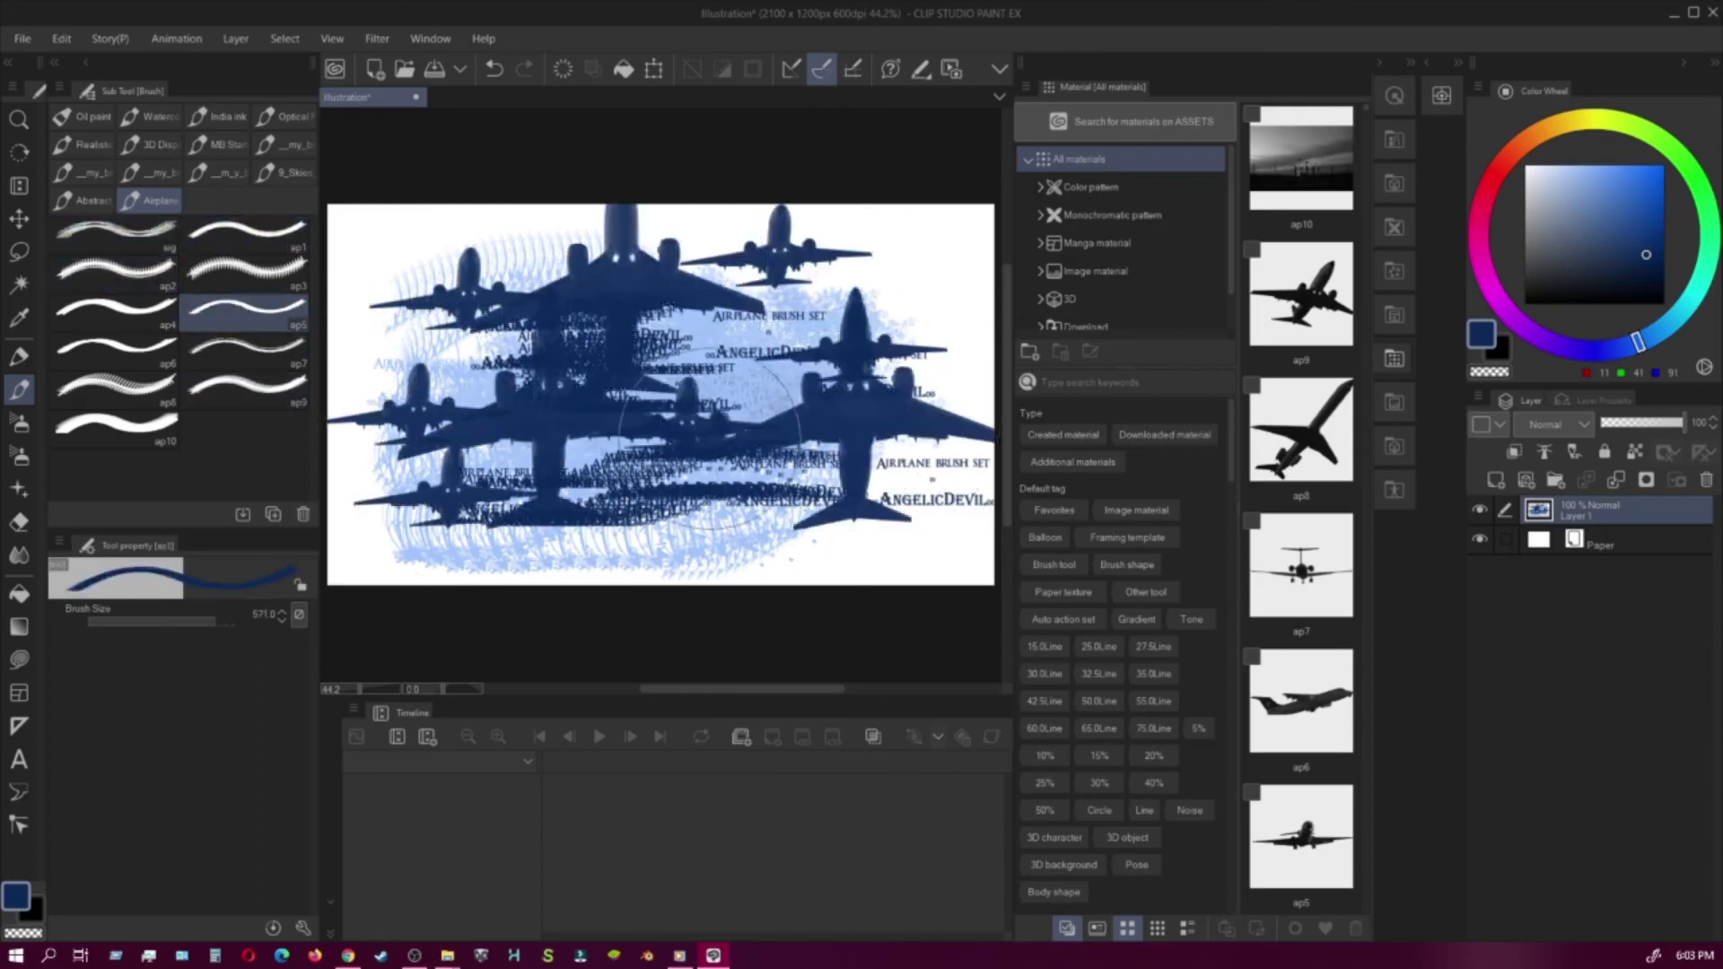
left_click(401, 247)
left_click(247, 345)
left_click(247, 384)
left_click(772, 525)
left_click(575, 574)
left_click(640, 479)
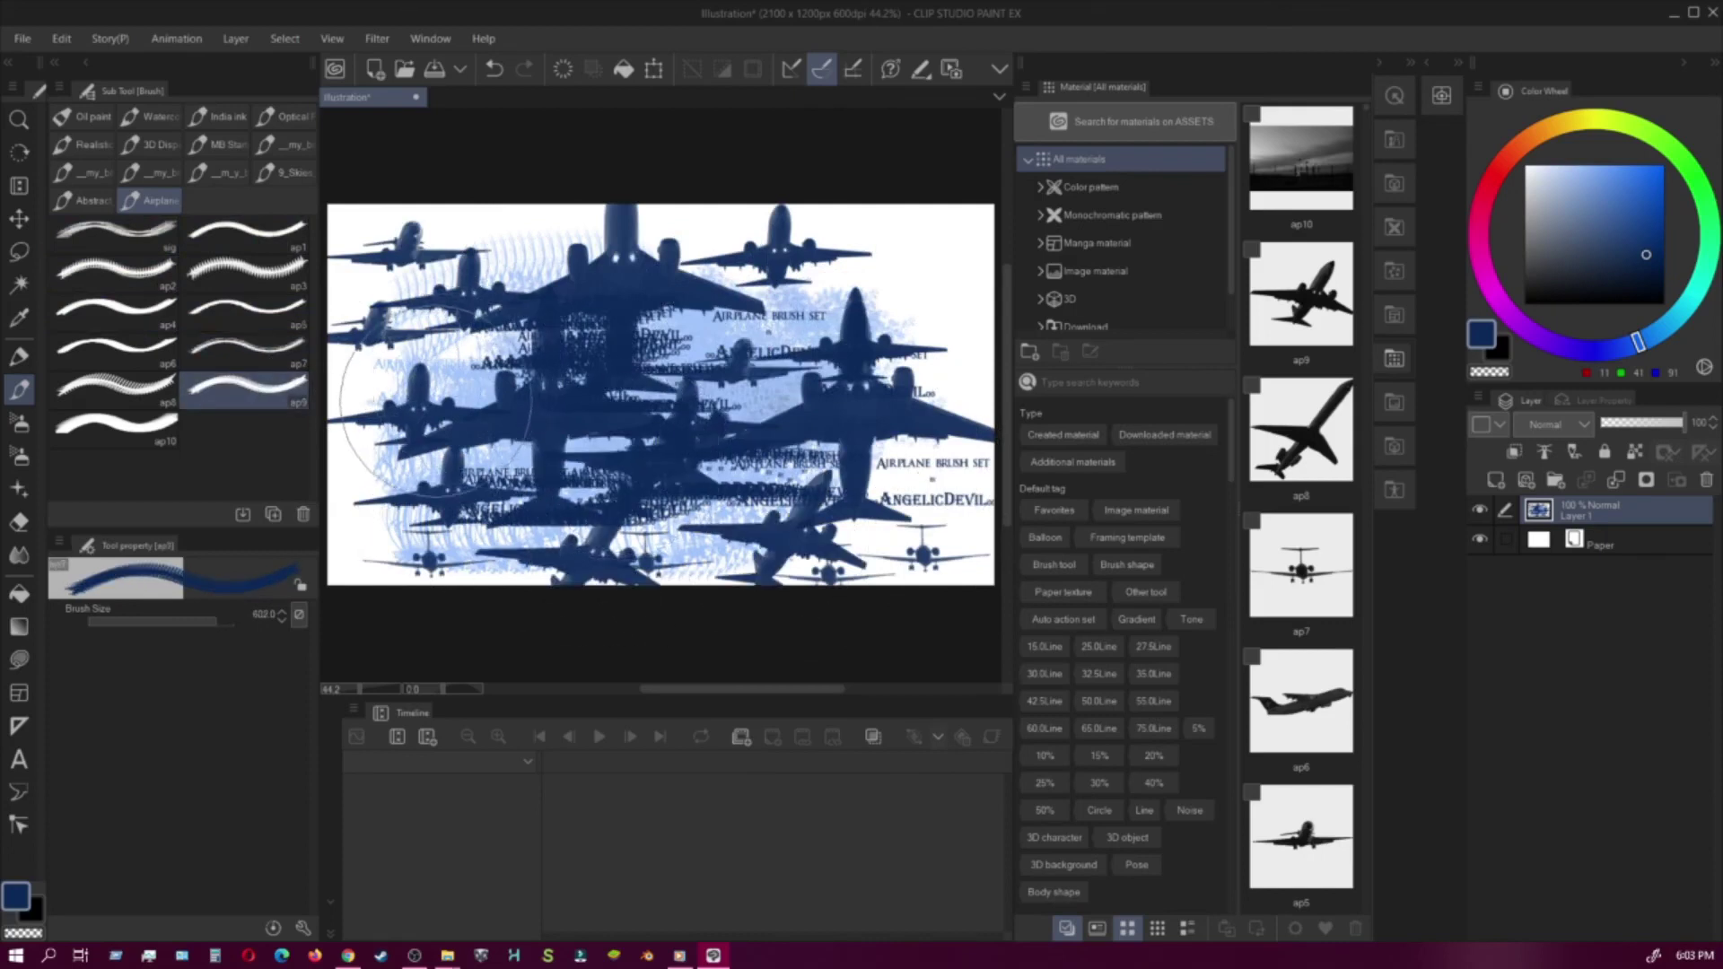
scroll(1294, 584, "down", 10)
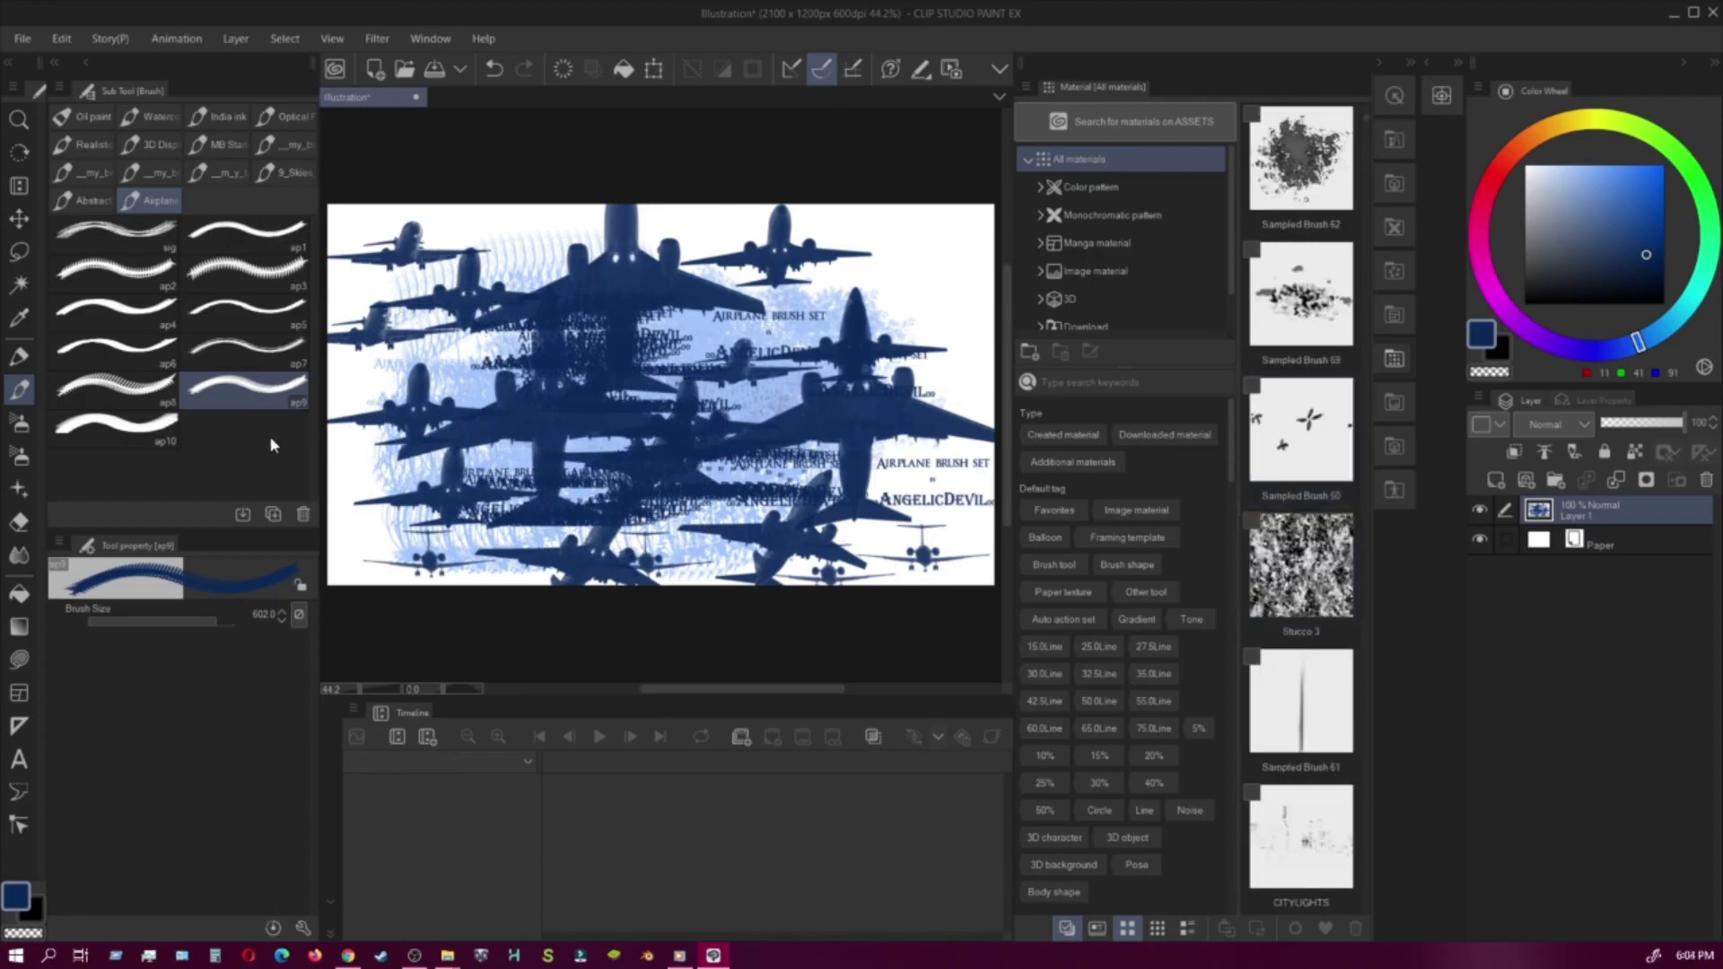
left_click(1301, 835)
left_click(893, 287)
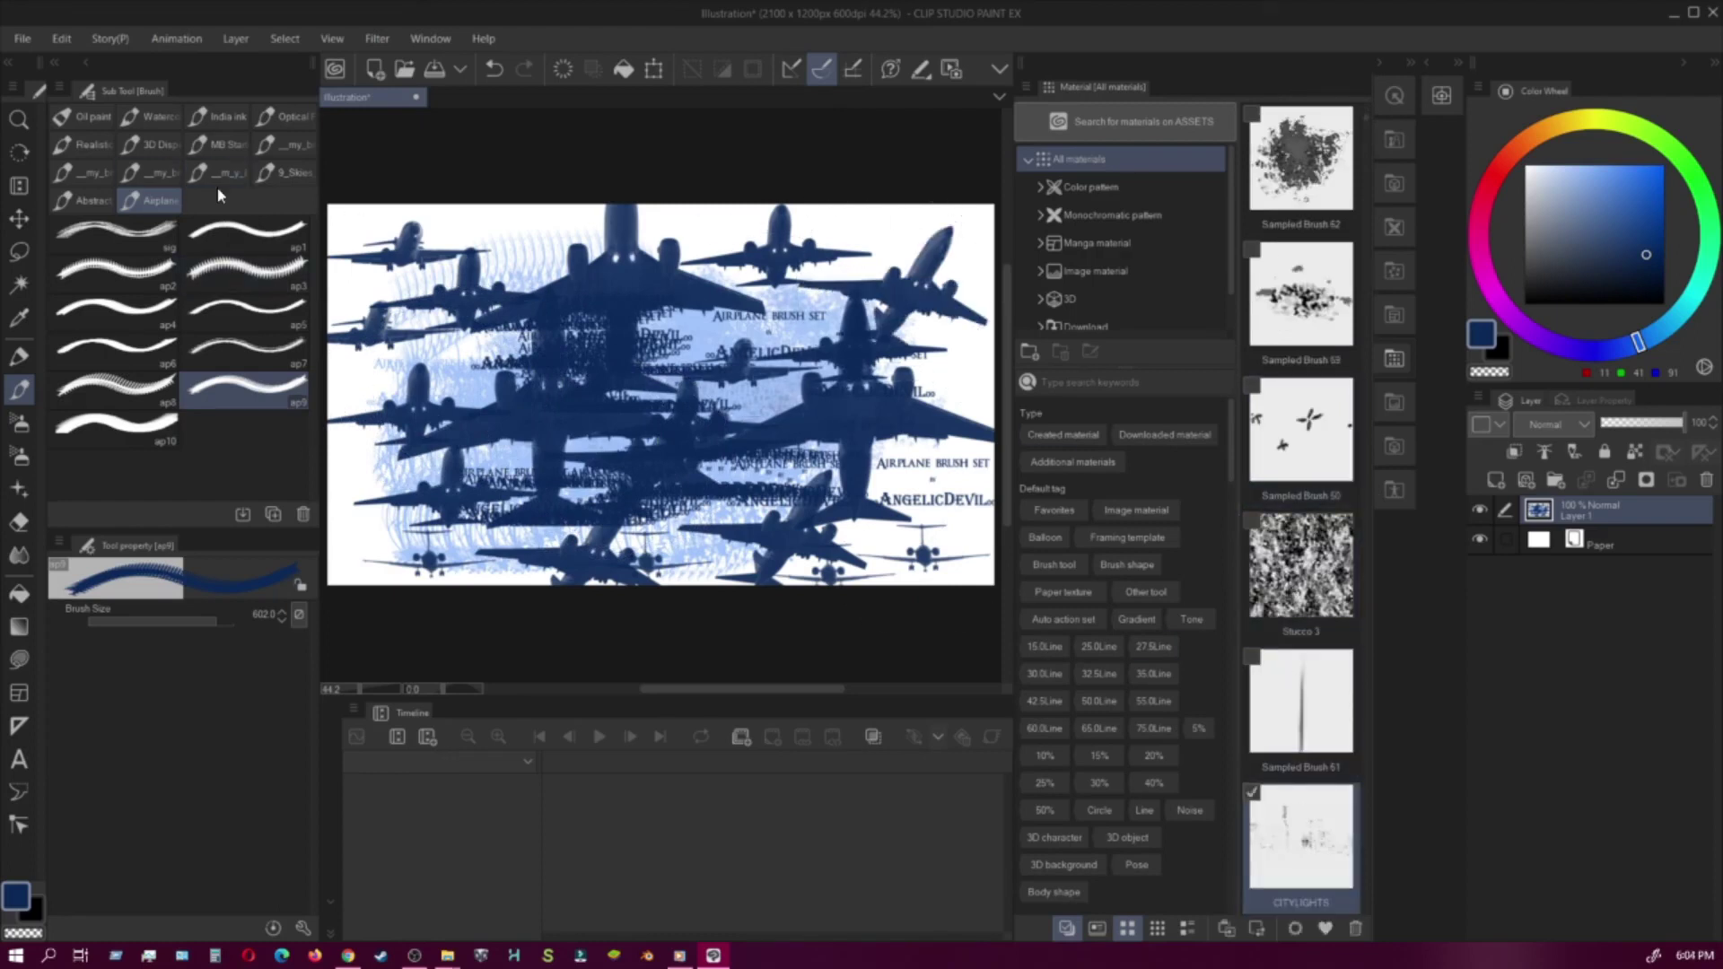